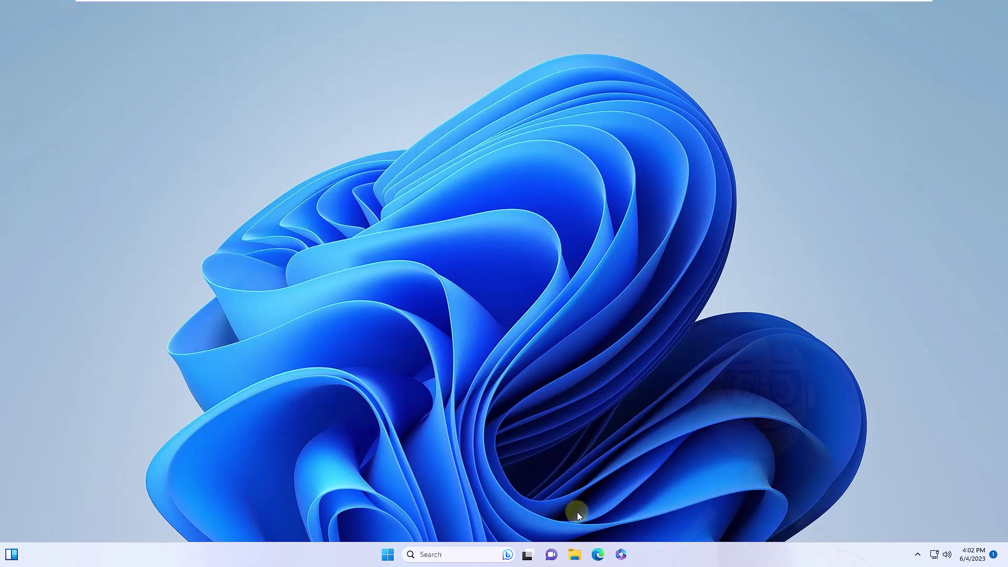
Try to launch npp.8.5.3.Installer.x64 from the Downloads folder.
key(super+e)
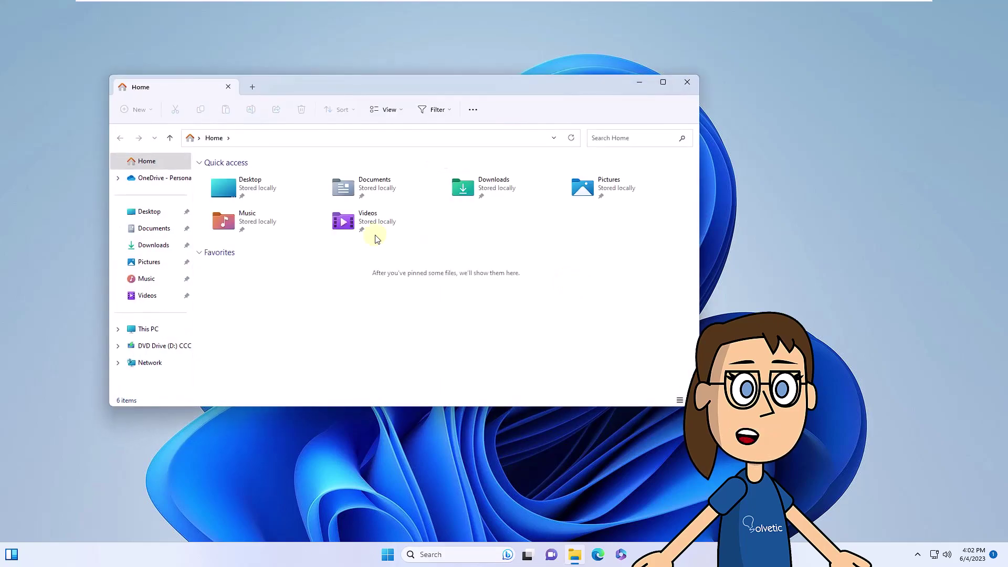
click(157, 245)
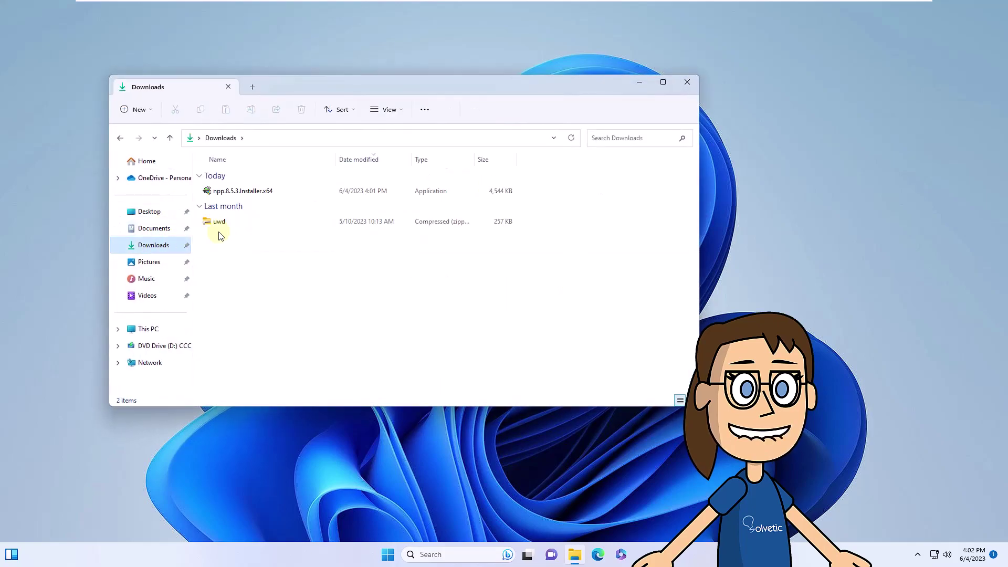
click(271, 192)
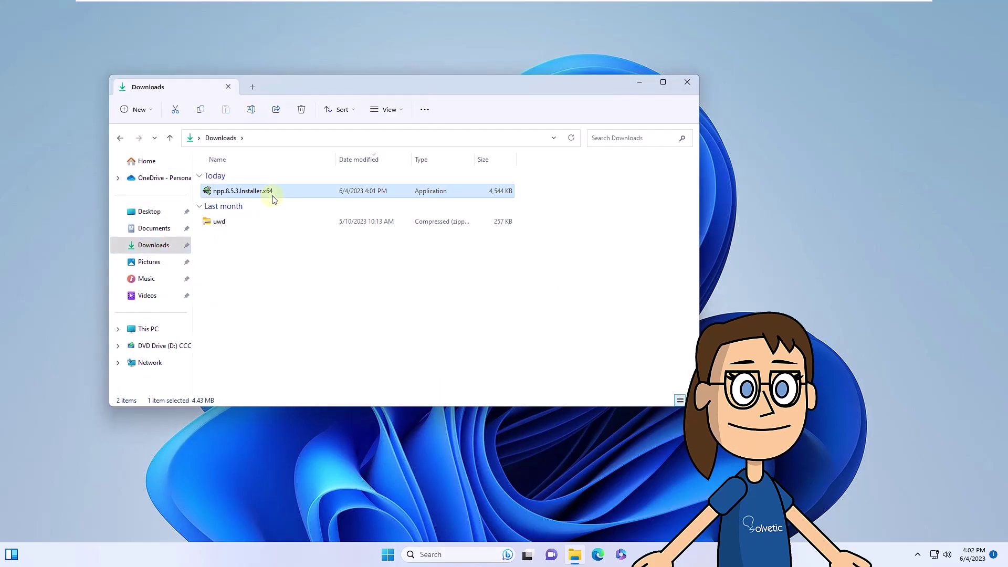
double_click(273, 195)
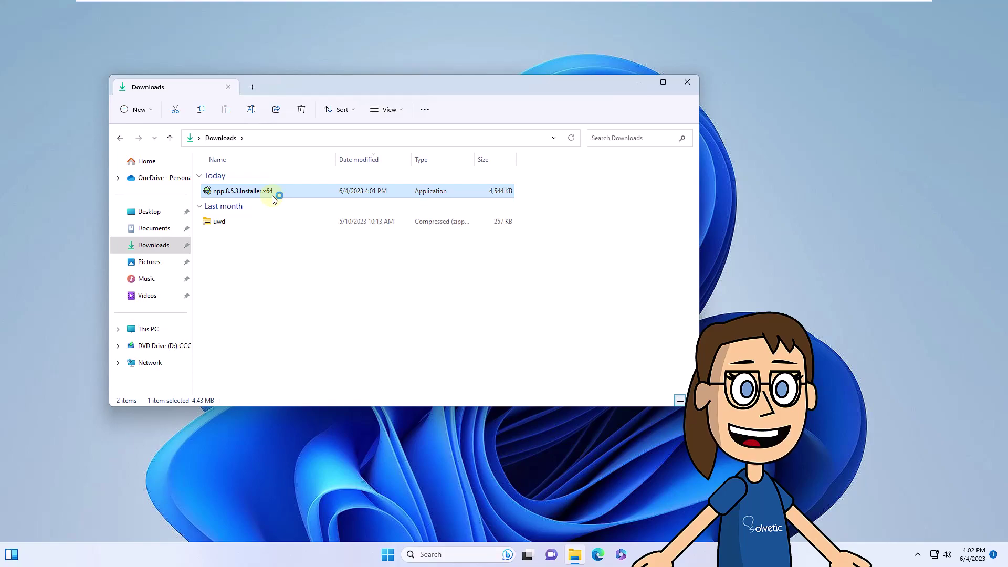
Open the compatibility properties of the npp.8.5.3.Installer.x64 file.
right_click(273, 196)
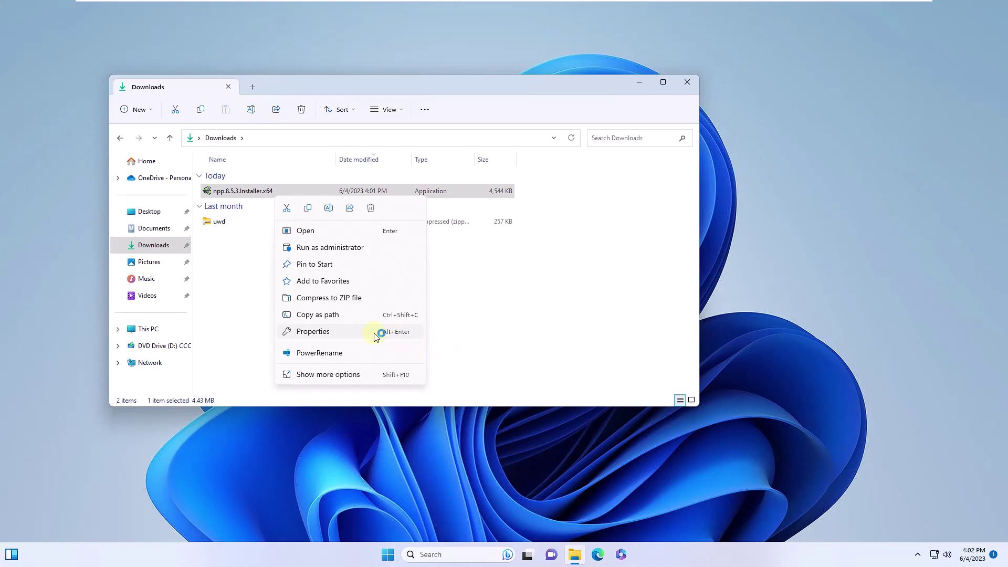
click(377, 336)
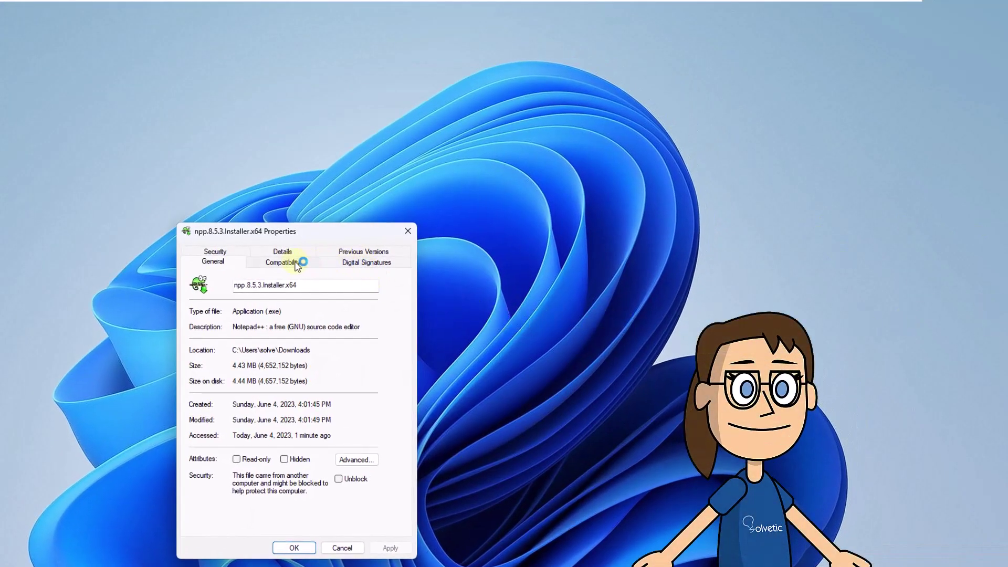
click(296, 265)
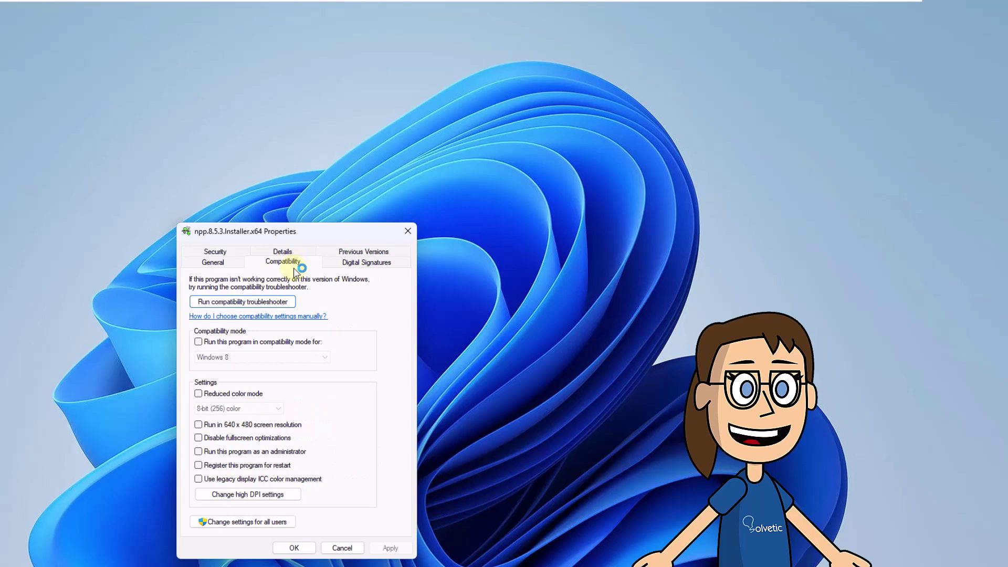
Run the compatibility troubleshooter with recommended settings and allow the Notepad++ installer to make changes to the device.
click(251, 302)
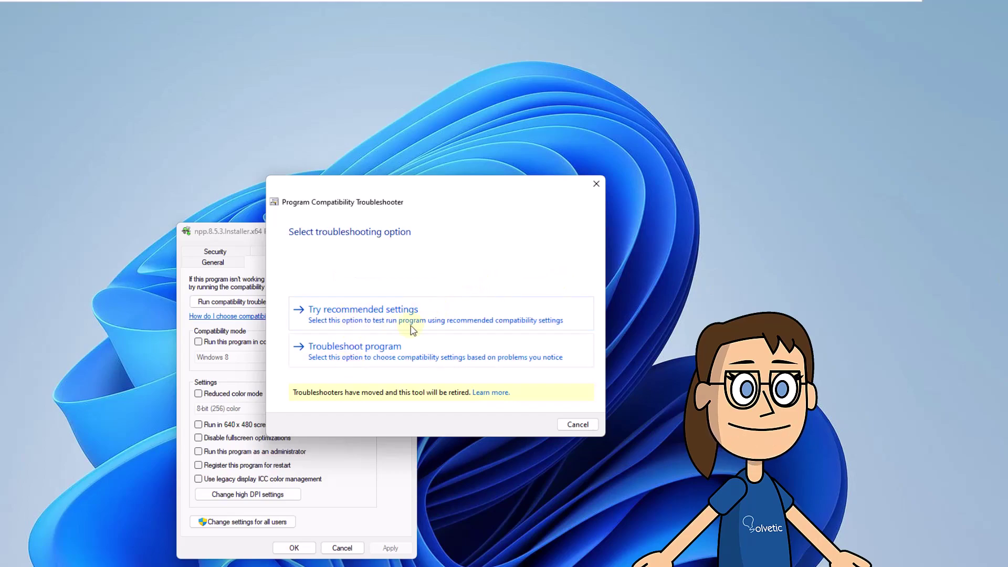
click(361, 317)
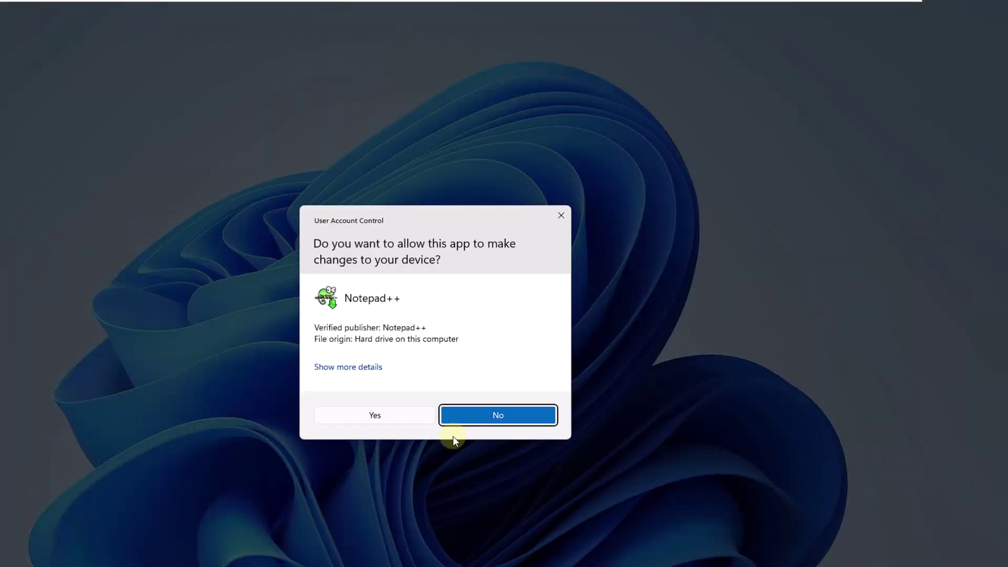
click(370, 415)
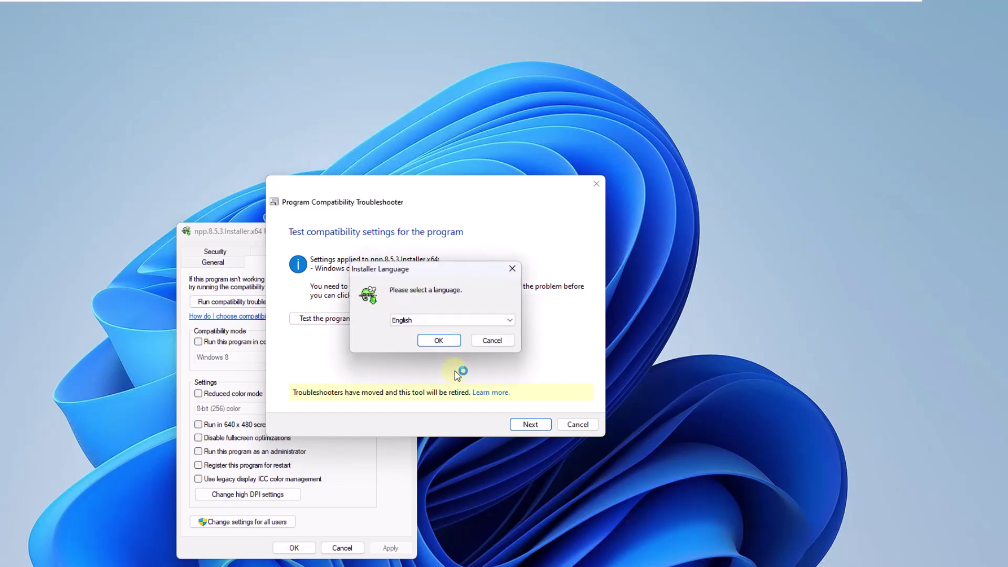
Start the Notepad++ v8.5.3 setup in English, accept the license agreement and keep the default destination folder and components.
click(439, 341)
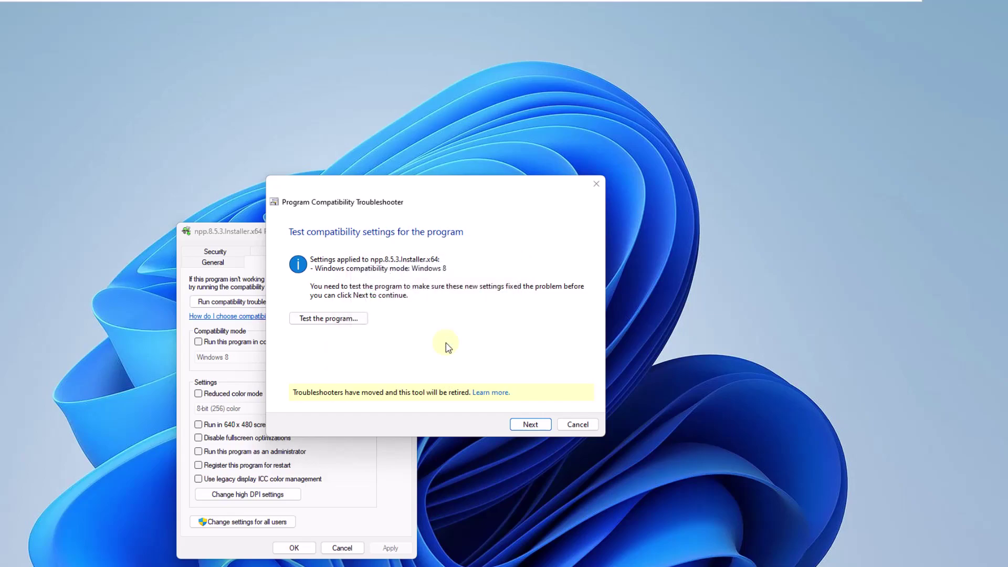
click(499, 412)
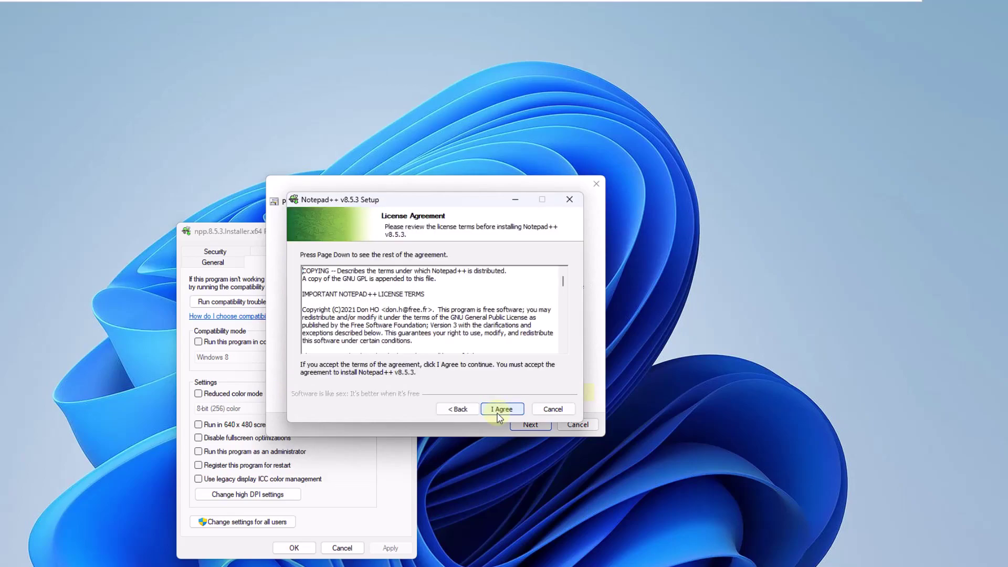
click(499, 412)
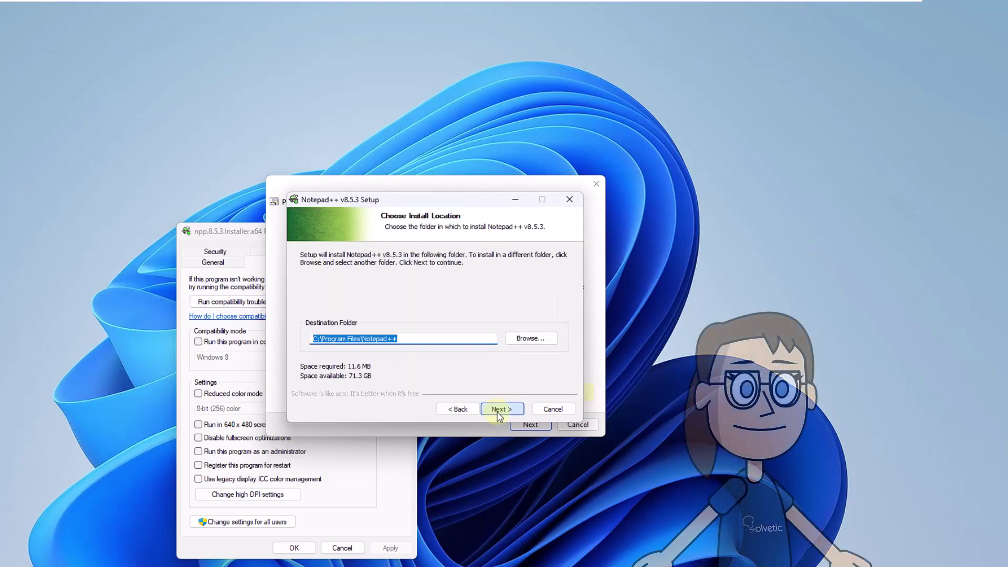
click(498, 413)
click(500, 409)
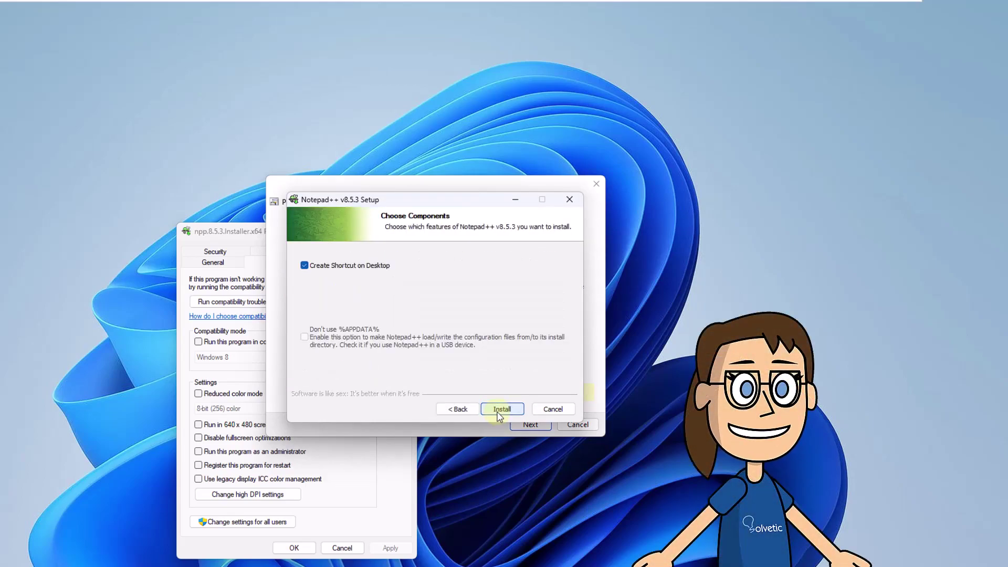
Install Notepad++ v8.5.3 without a desktop shortcut and finish the setup with the option to run the program enabled.
click(379, 266)
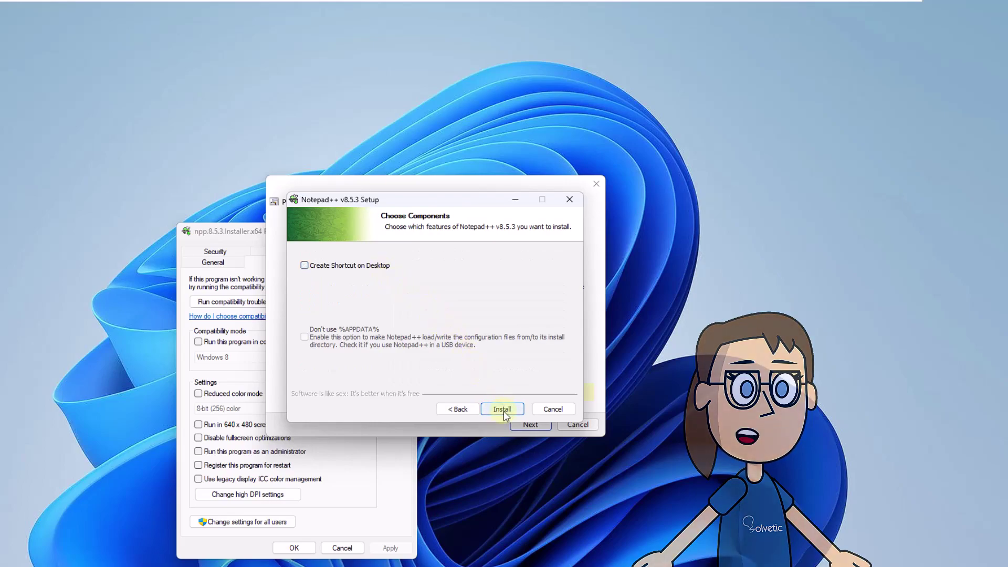
click(502, 409)
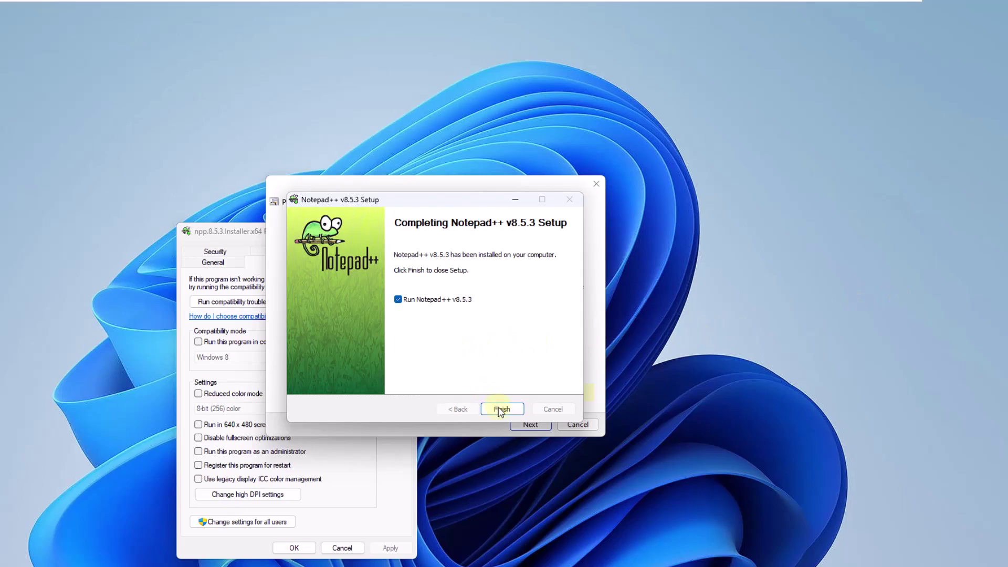
click(502, 408)
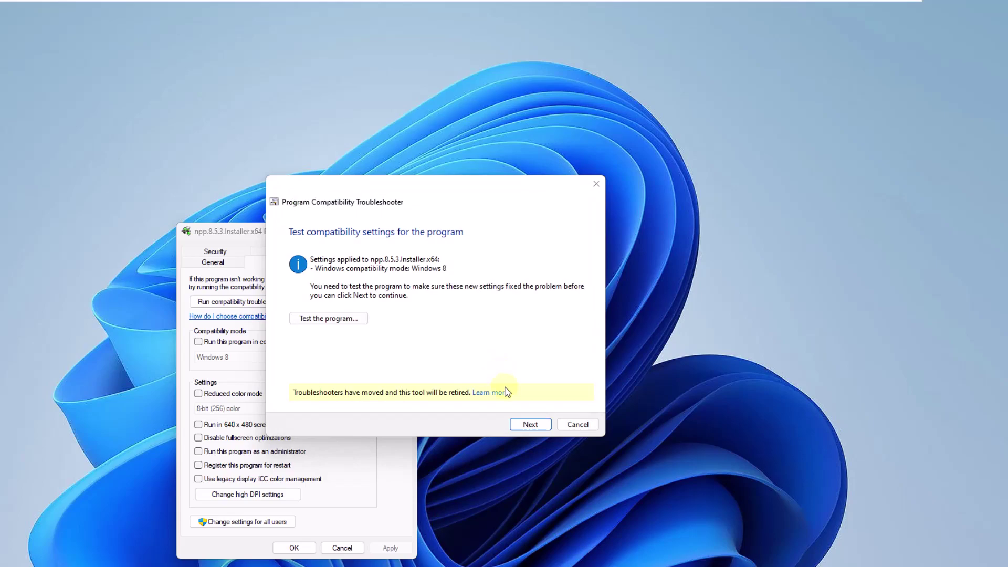
Save the tested compatibility settings for the program, then close the troubleshooter and accept the installer's properties.
click(529, 424)
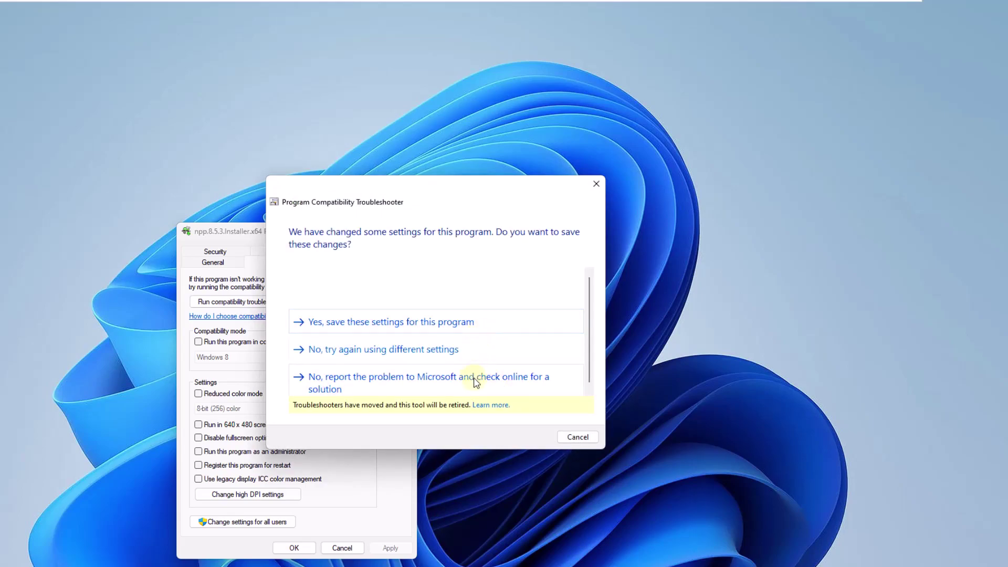
click(359, 322)
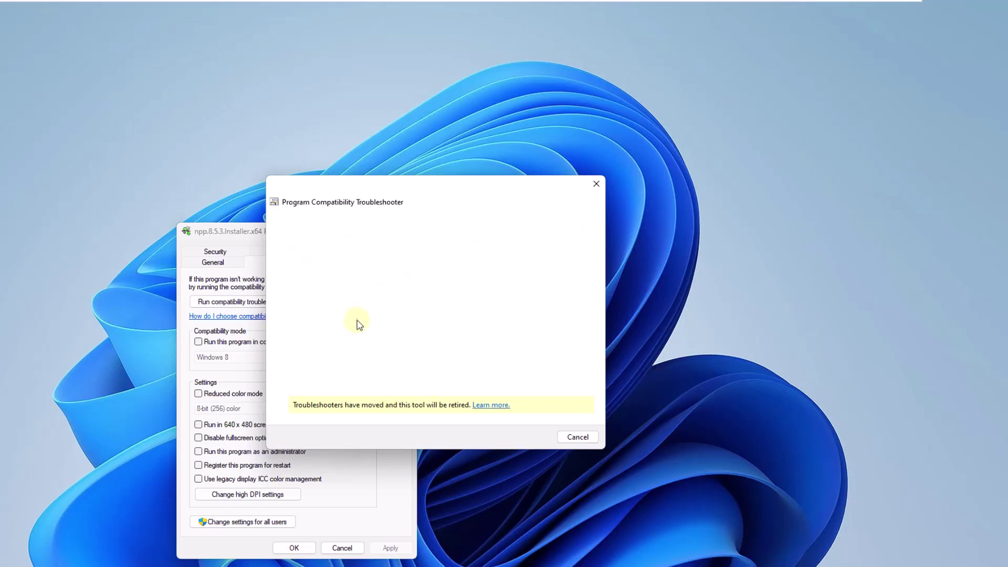
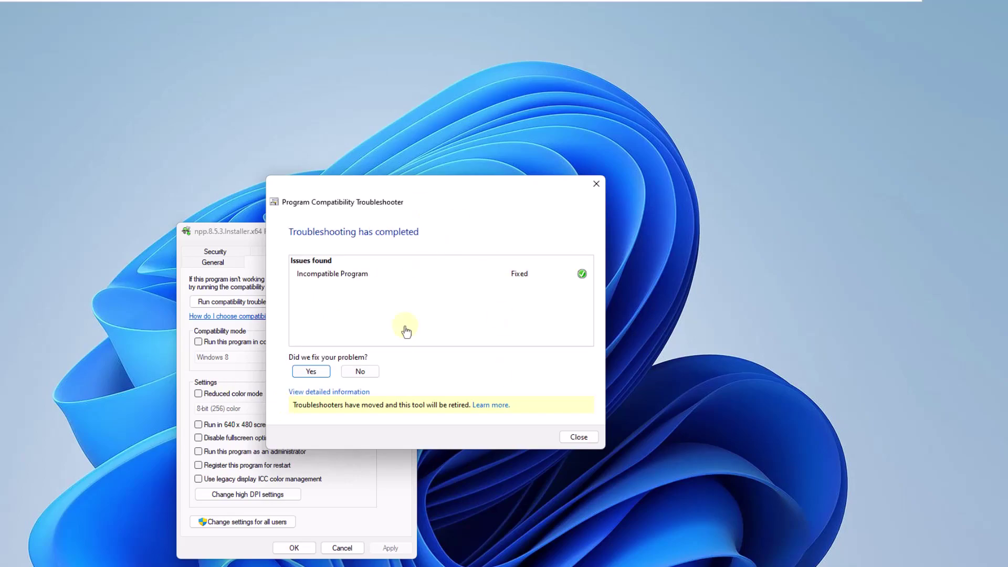
click(579, 437)
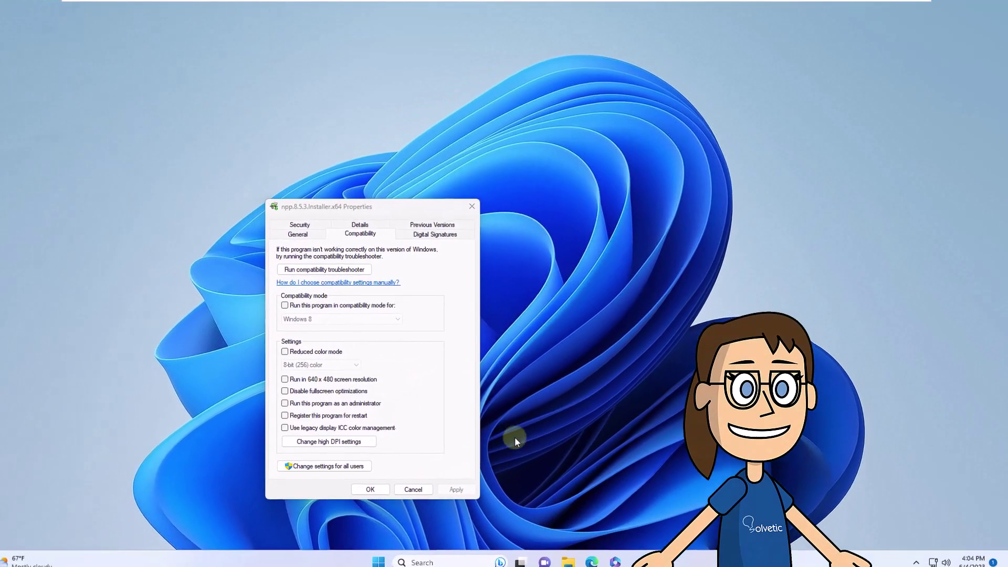
click(370, 489)
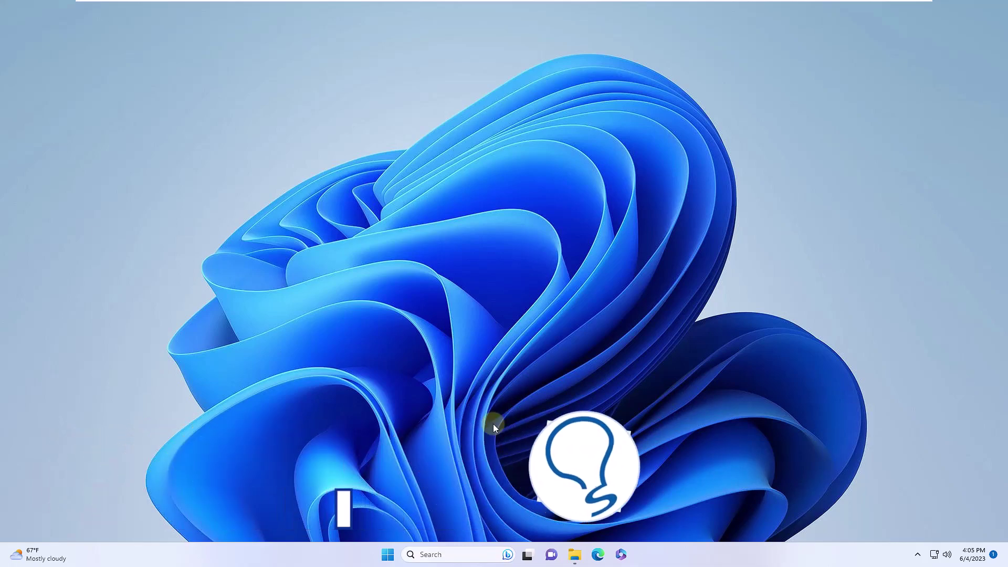
Search the system for "security" and open the Windows Security app.
click(389, 556)
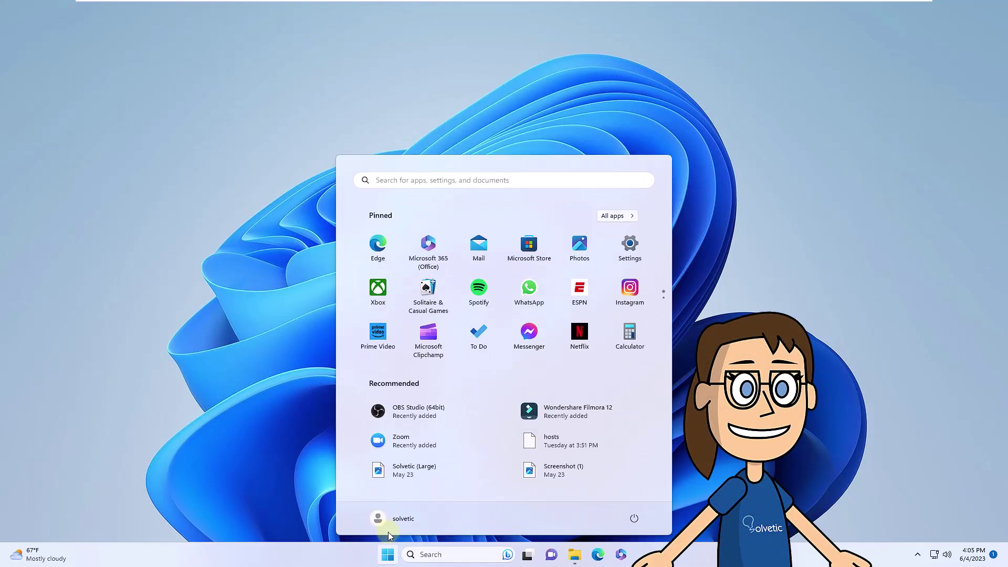
key(Escape)
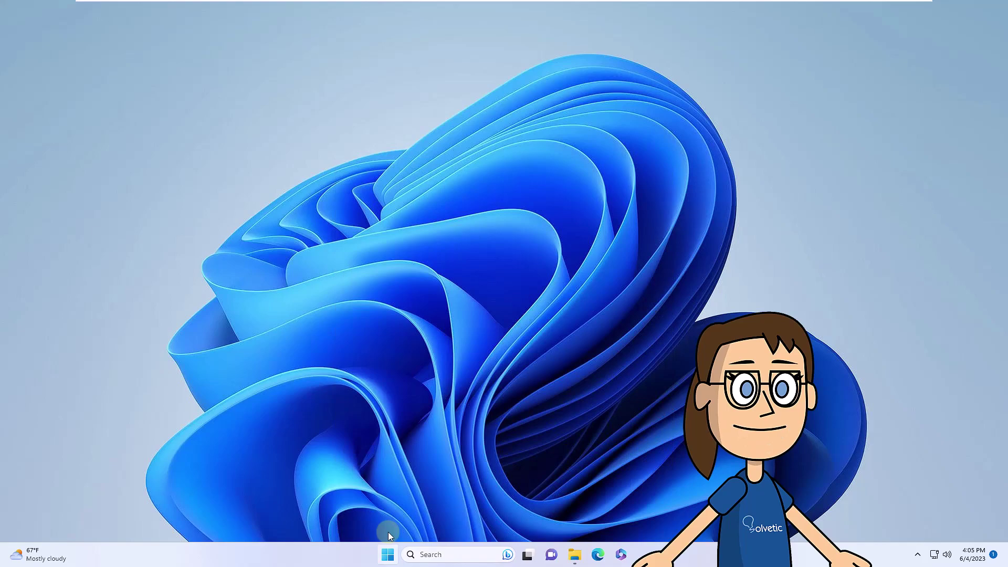
key(super)
text(security)
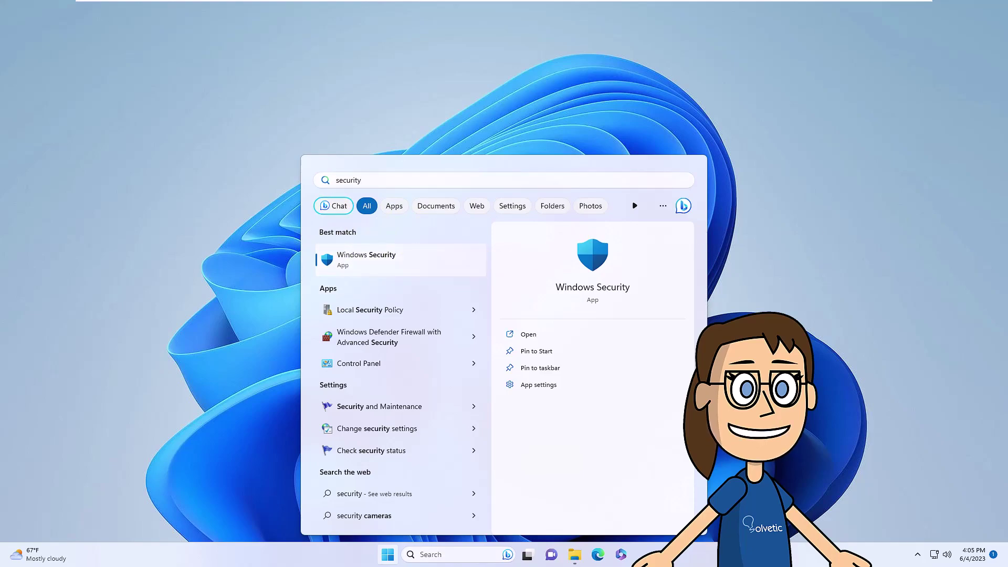
click(399, 260)
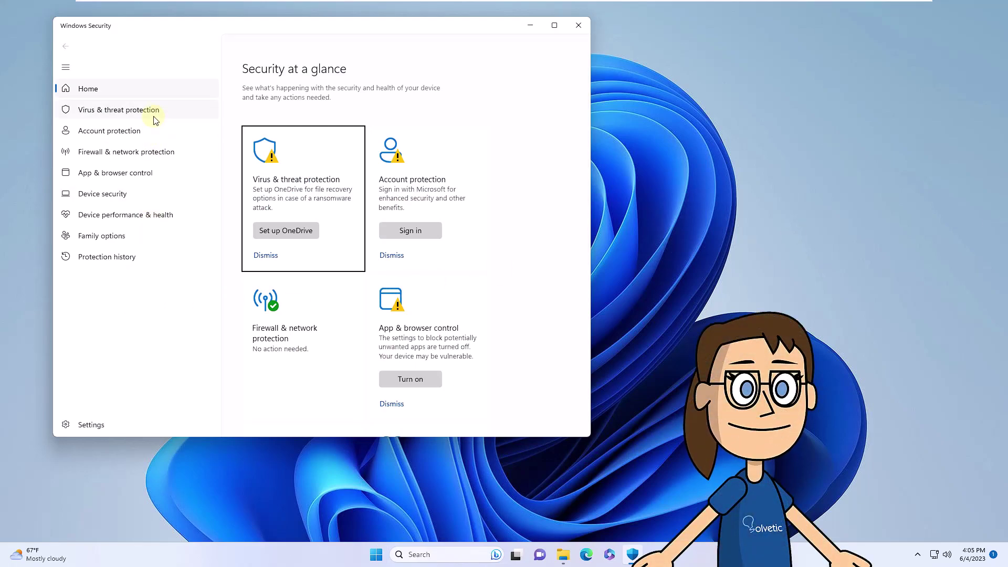
Switch Controlled folder access under the Virus & threat protection ransomware settings and approve the change to the device.
click(337, 264)
scroll(419, 293, down, 4)
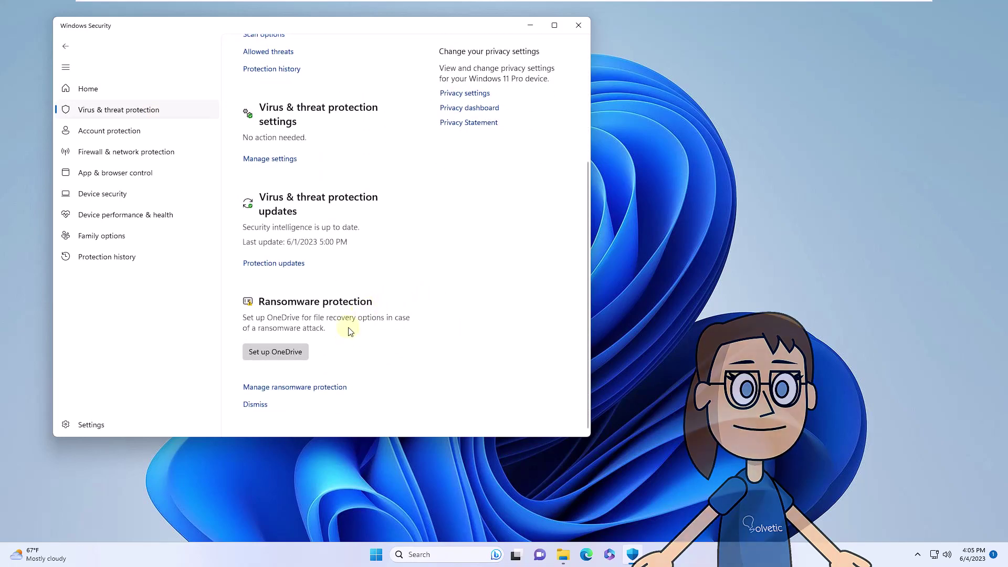
click(330, 387)
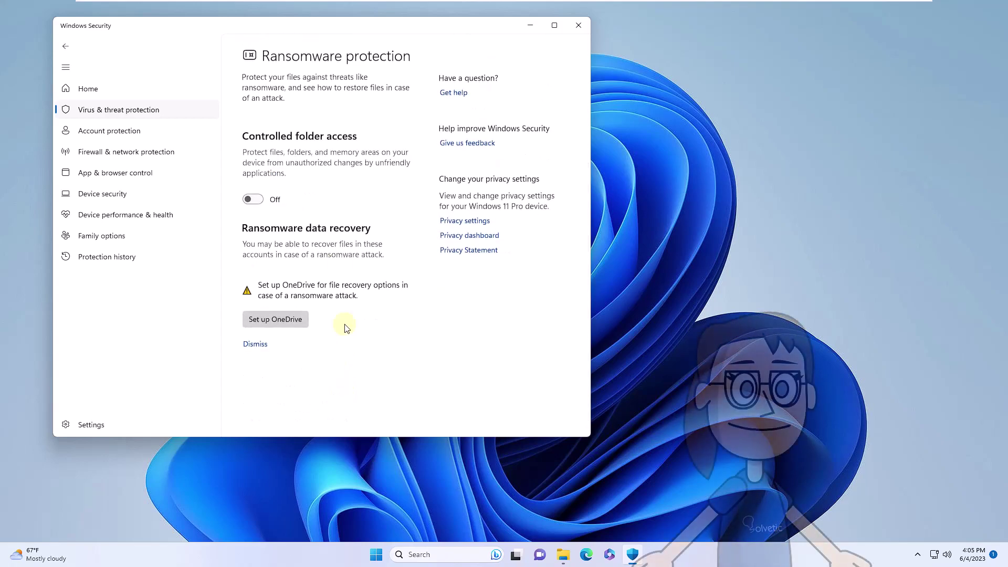
click(253, 199)
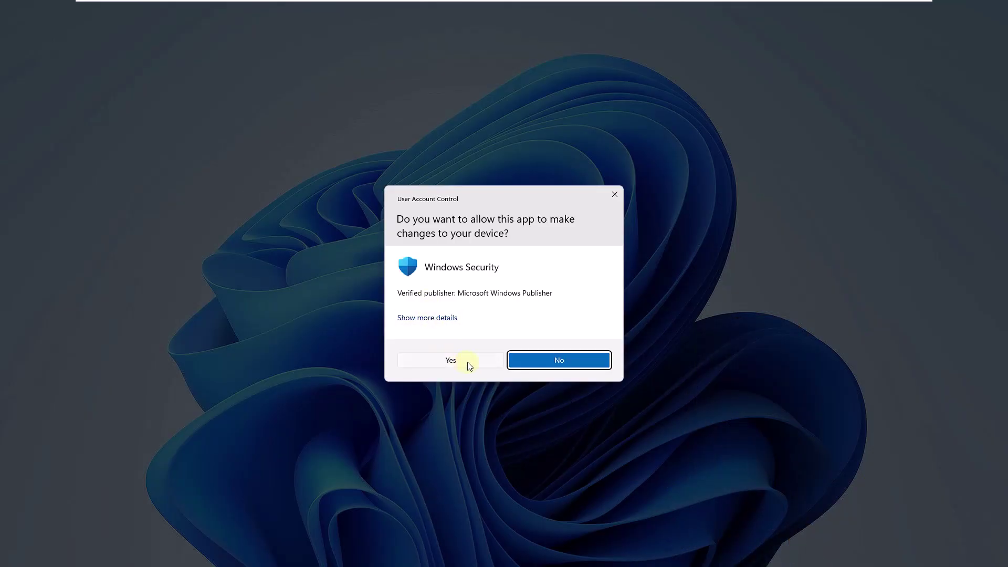
click(466, 361)
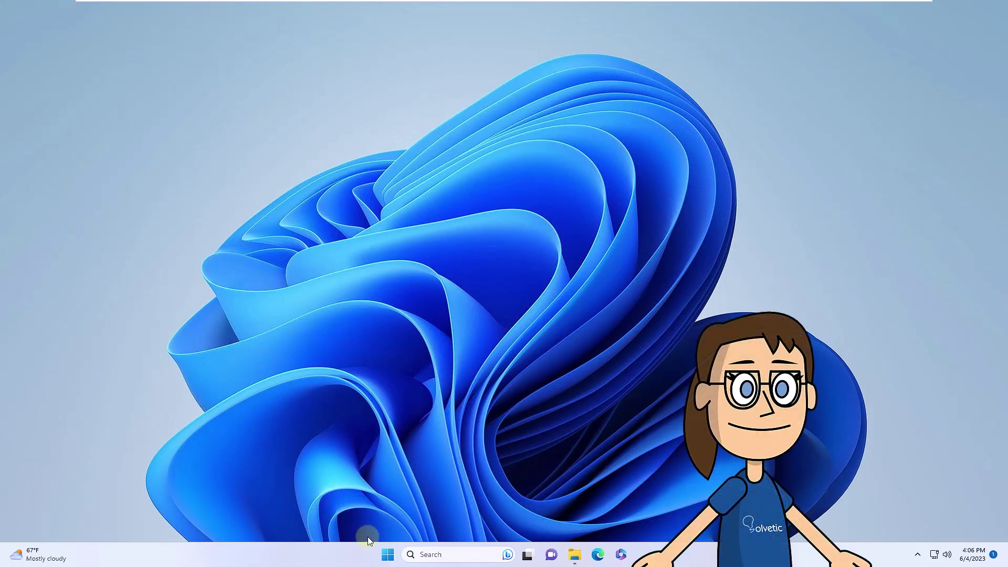
Reopen Windows Security from the desktop by searching for "security".
click(385, 556)
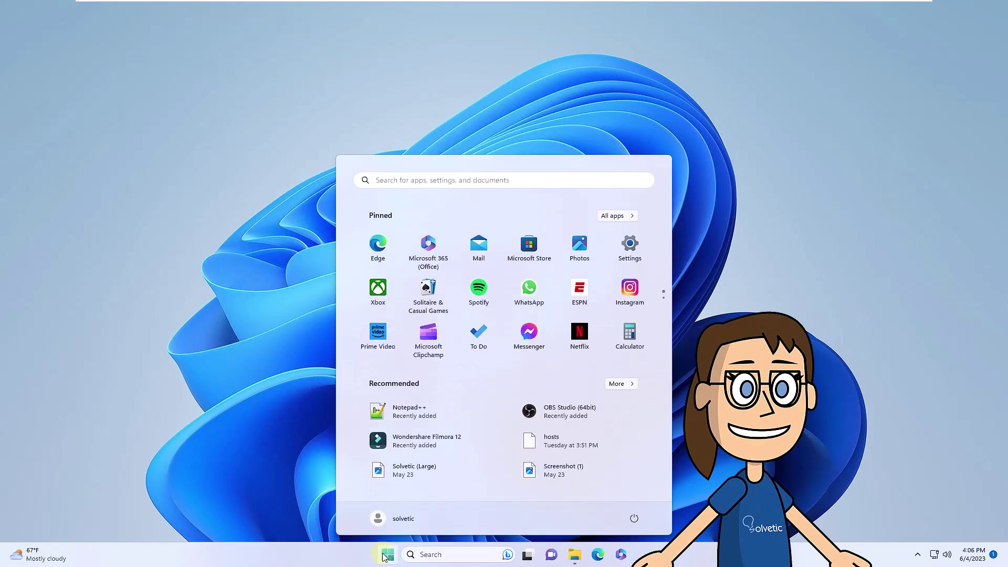
text(security)
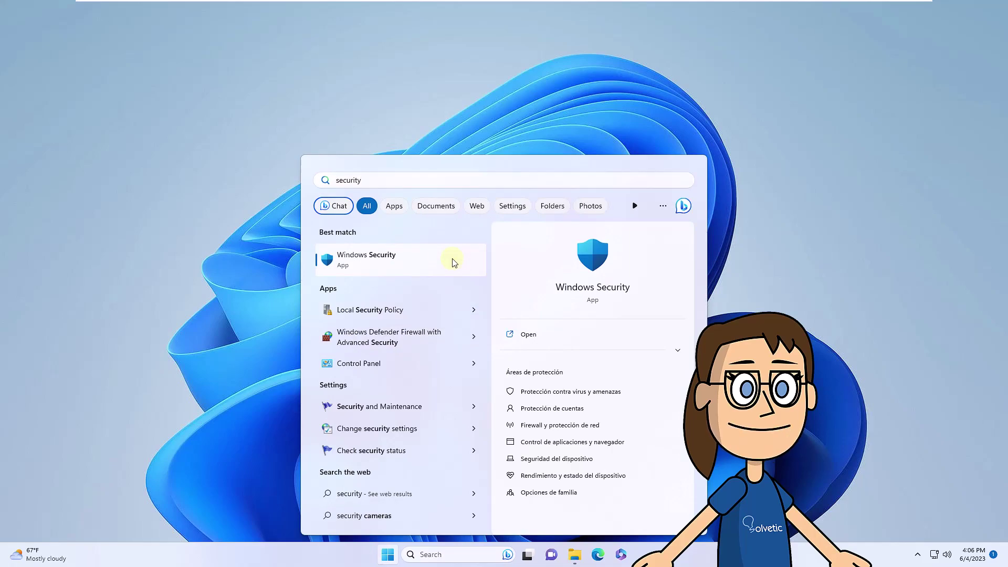
key(Return)
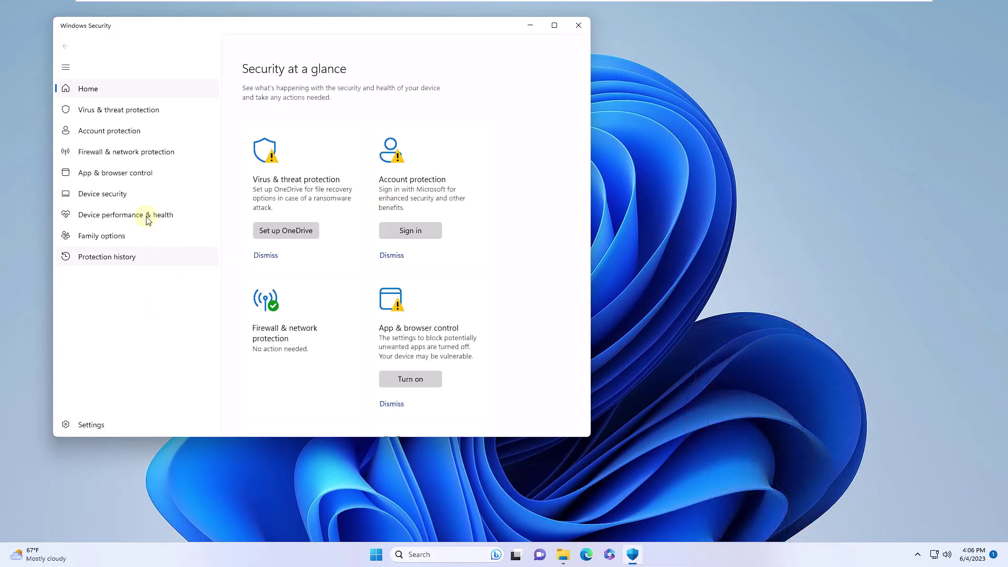
Turn off Real-time protection in the Virus & threat protection settings, approve the change, and close Windows Security.
click(145, 110)
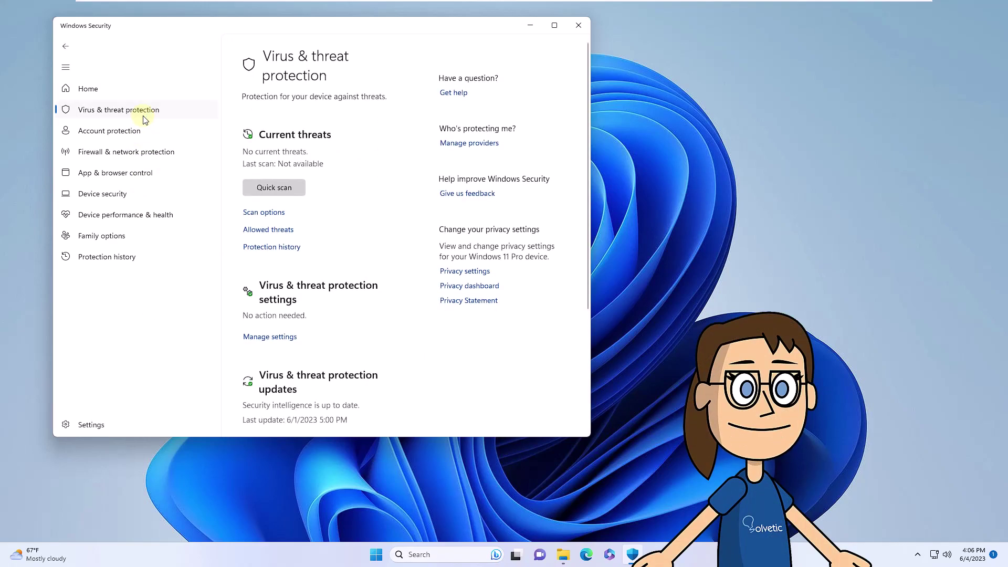
click(284, 338)
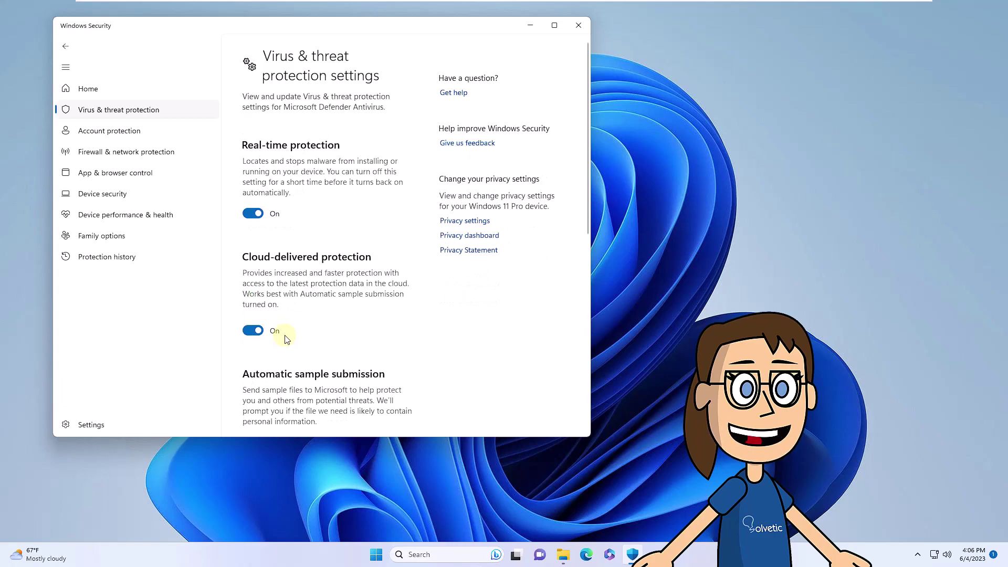
click(257, 213)
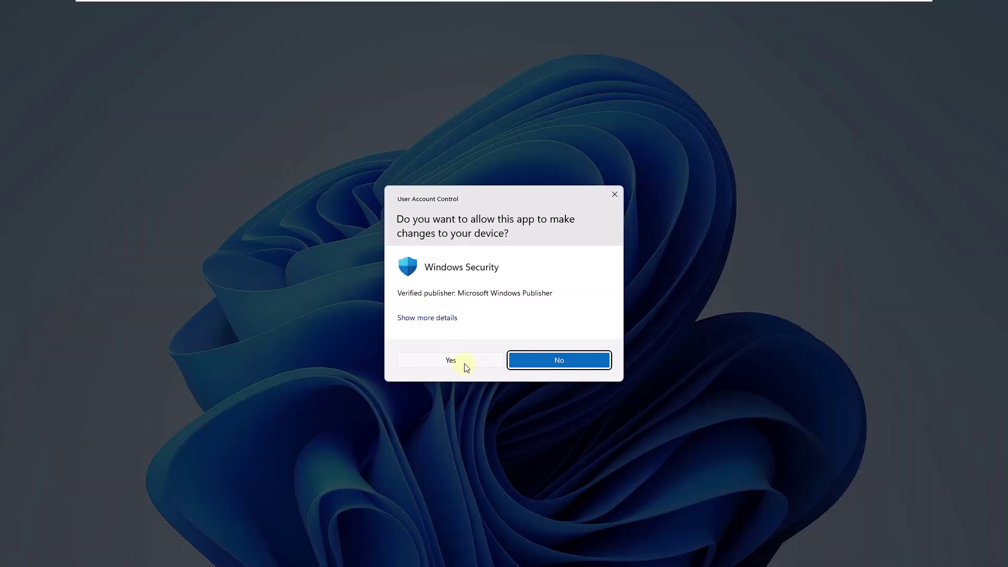
click(465, 366)
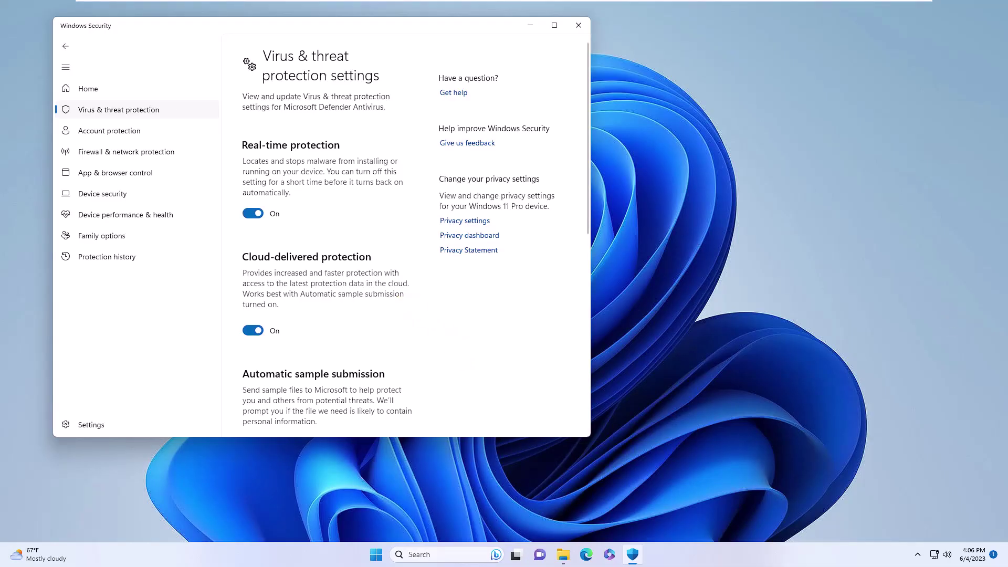
click(581, 27)
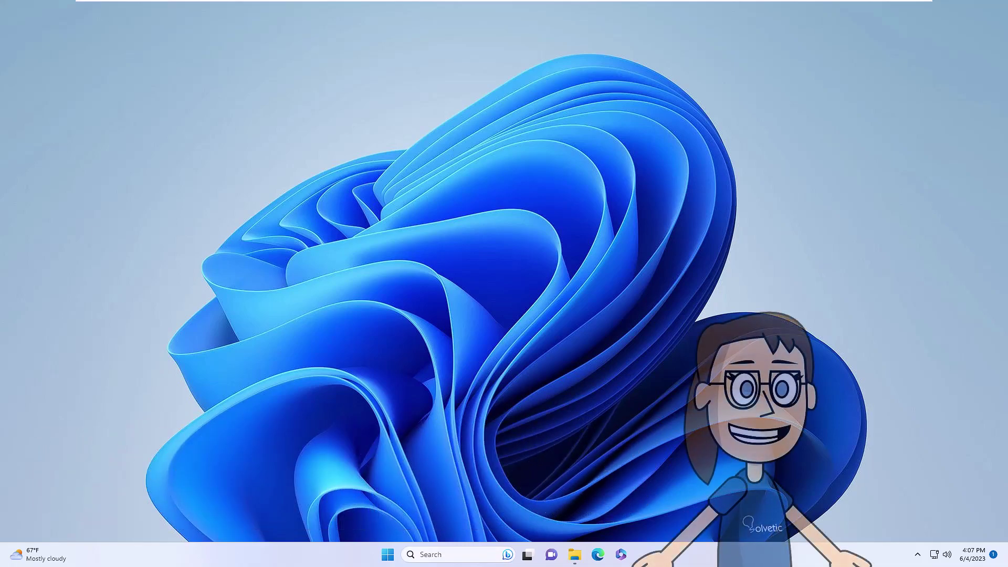
Browse to Program Files on Local Disk (C:), sort the folders by date modified, and open the Notepad++ folder.
click(574, 554)
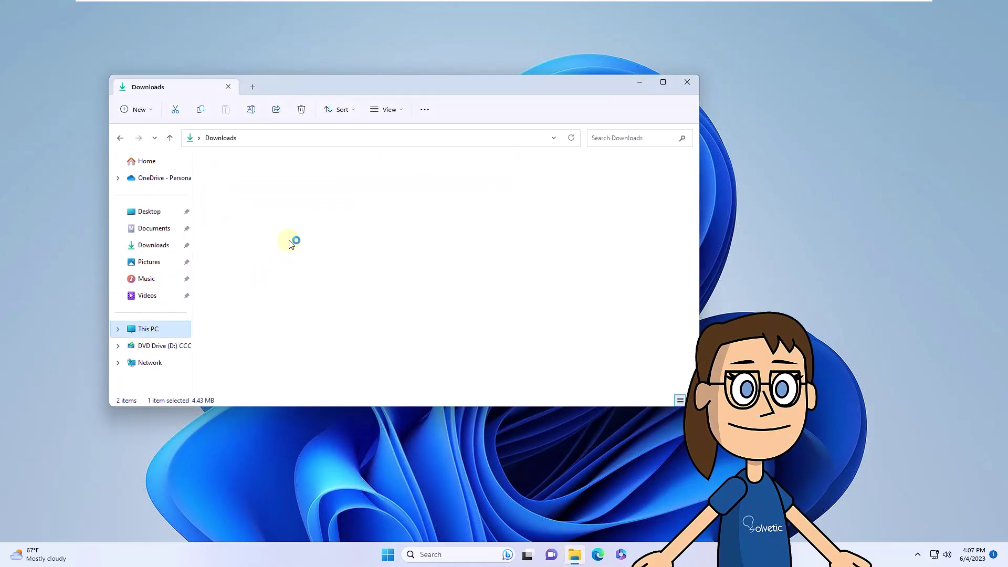
click(257, 187)
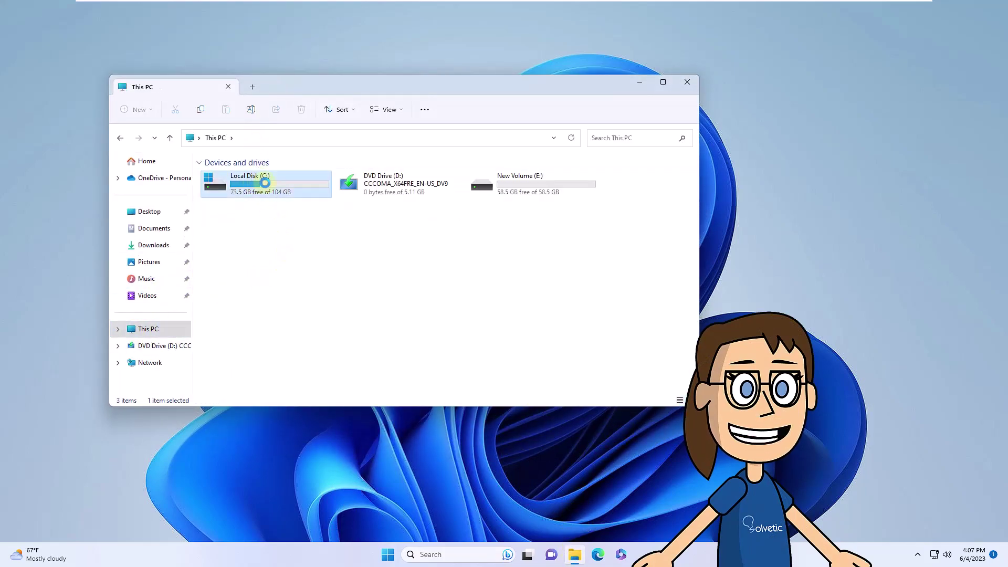
double_click(257, 187)
click(256, 195)
double_click(256, 195)
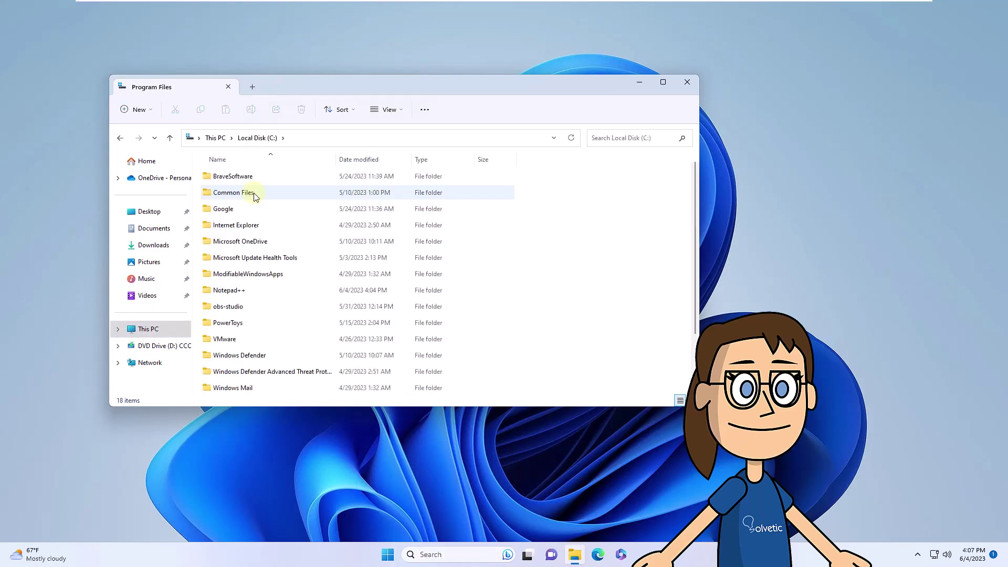
click(344, 159)
double_click(314, 176)
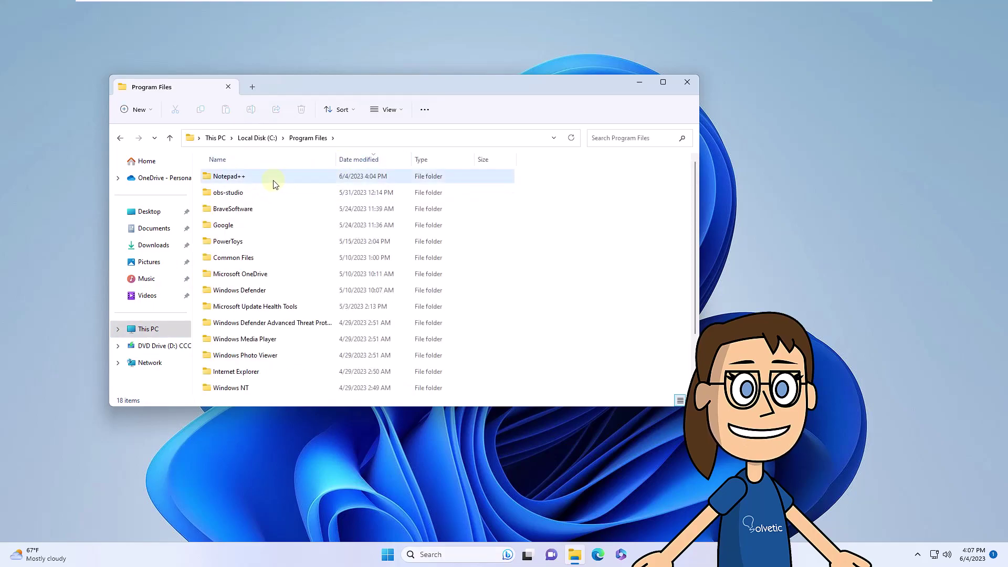
scroll(244, 298, down, 2)
Run the notepad++ application as administrator, approve the device change, and close the program and its folder from view.
click(243, 307)
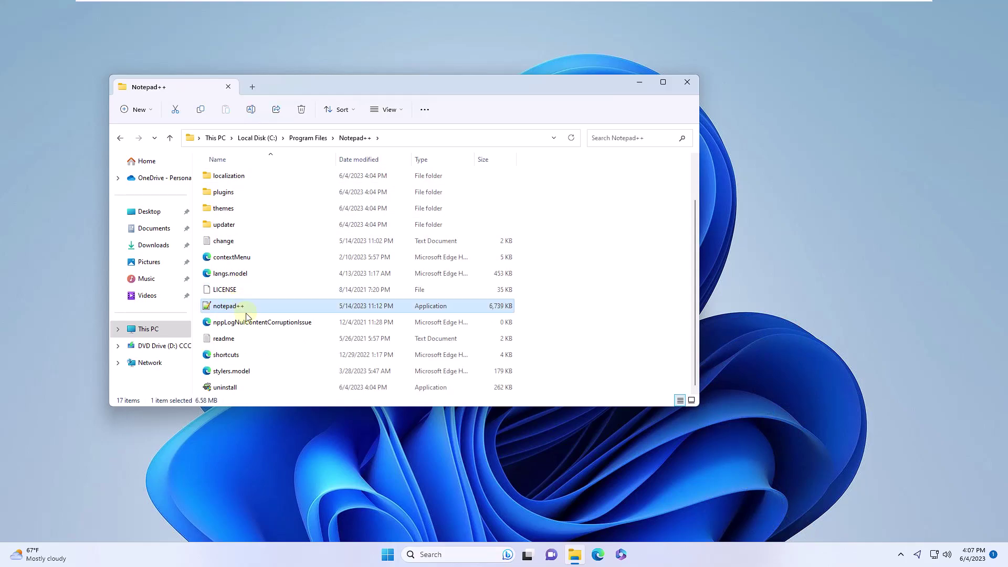
right_click(248, 310)
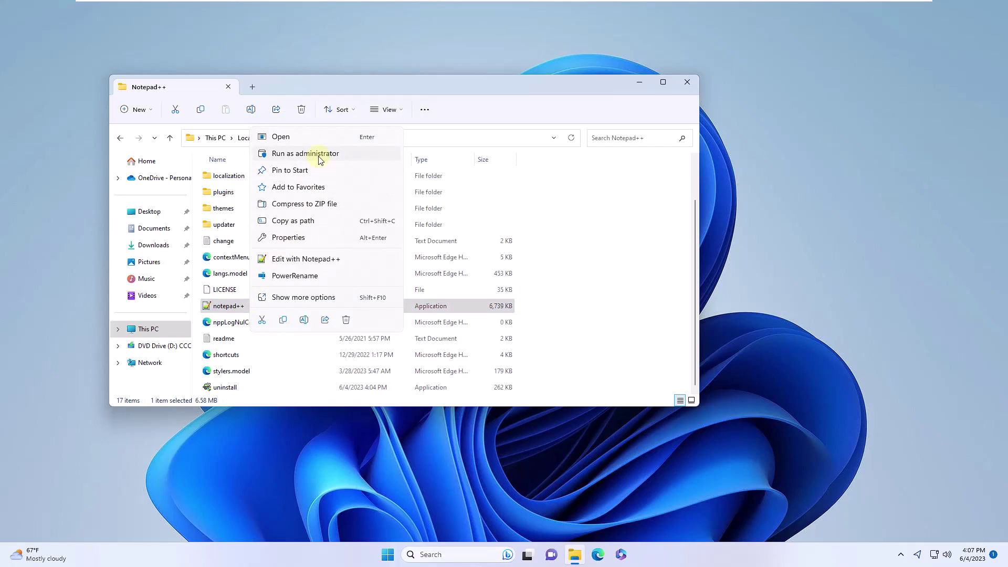
click(322, 160)
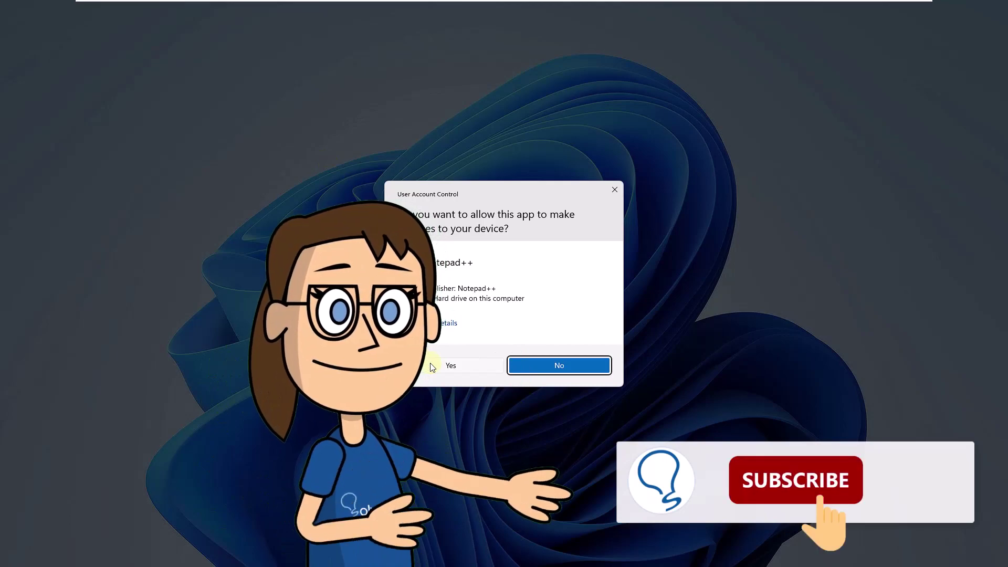
click(450, 366)
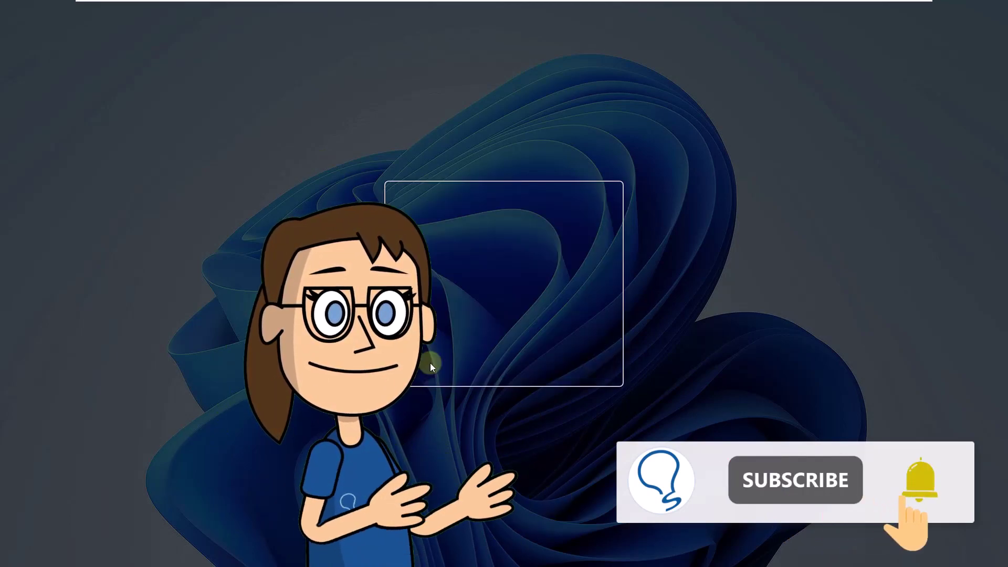
click(640, 82)
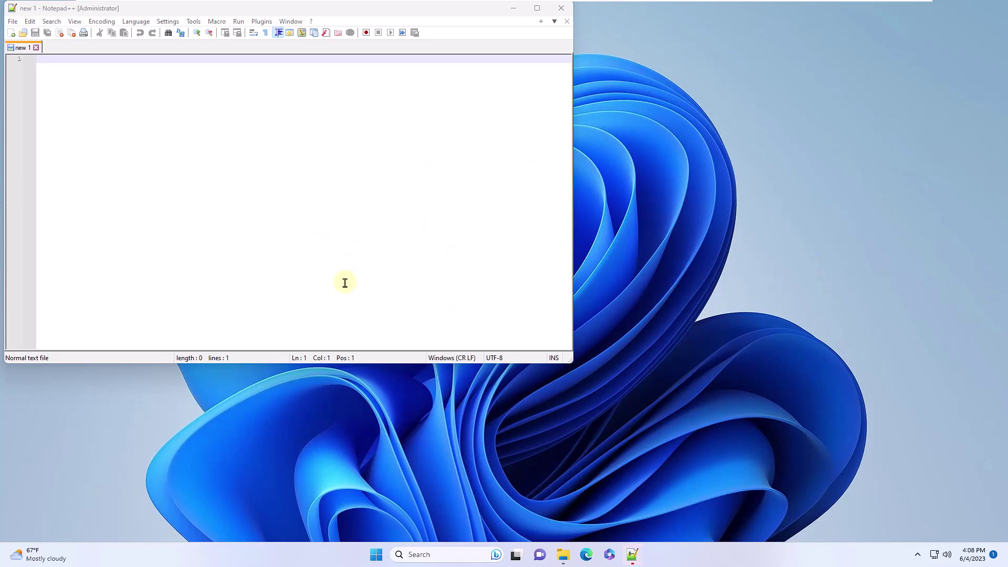
click(561, 9)
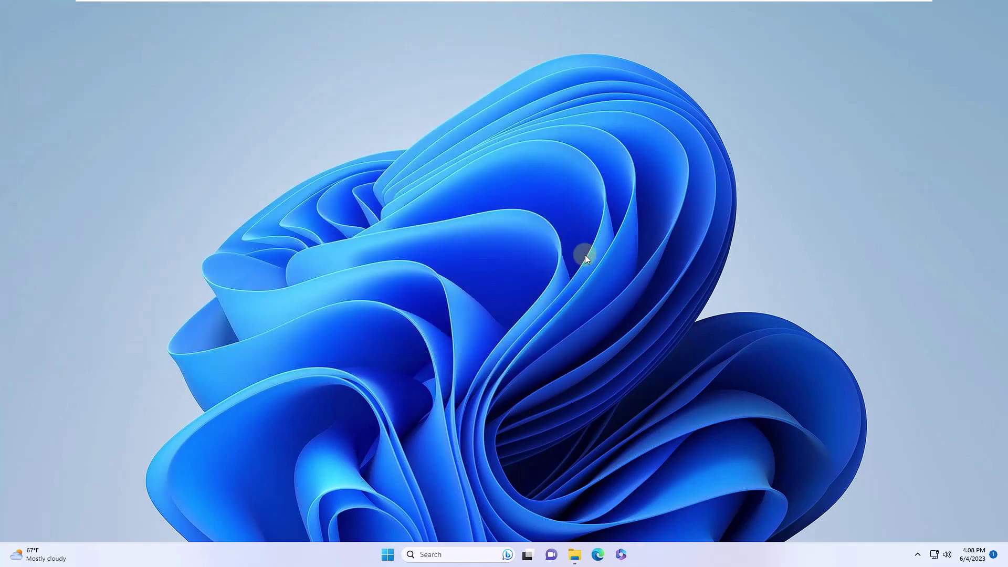
Set the notepad++ application's compatibility properties to "Run this program as an administrator", apply the change, and close the folder.
click(574, 554)
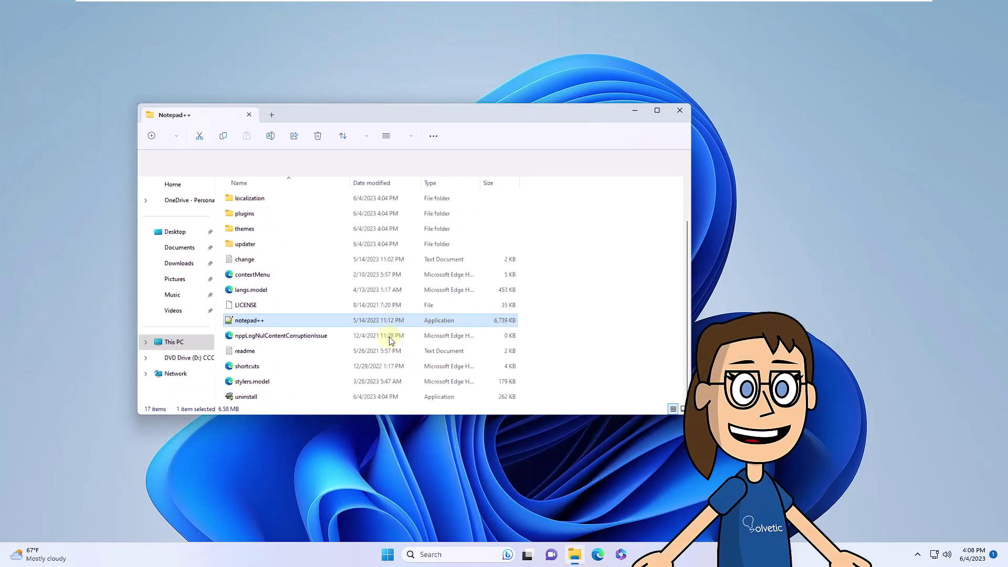
right_click(252, 307)
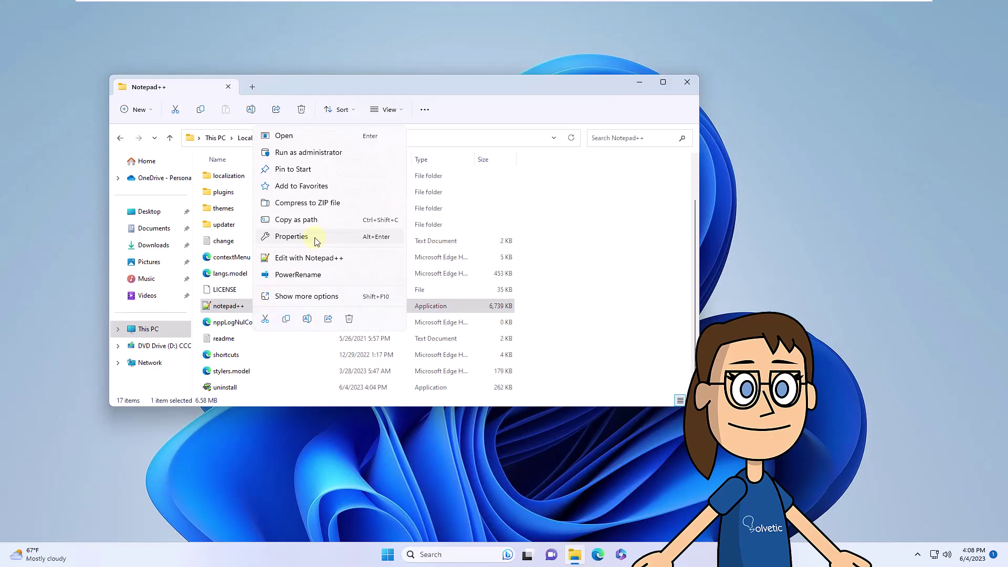
click(316, 242)
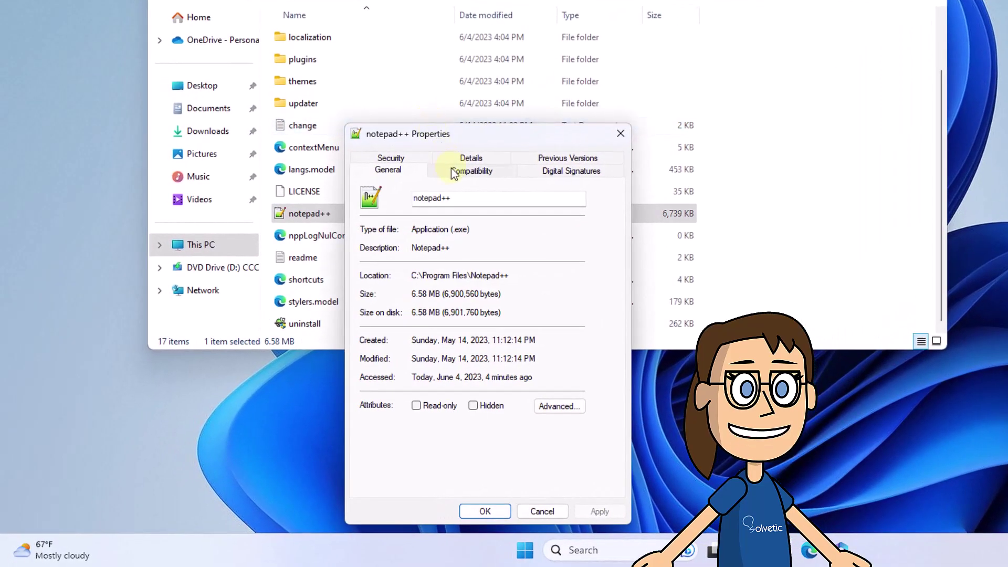
click(452, 171)
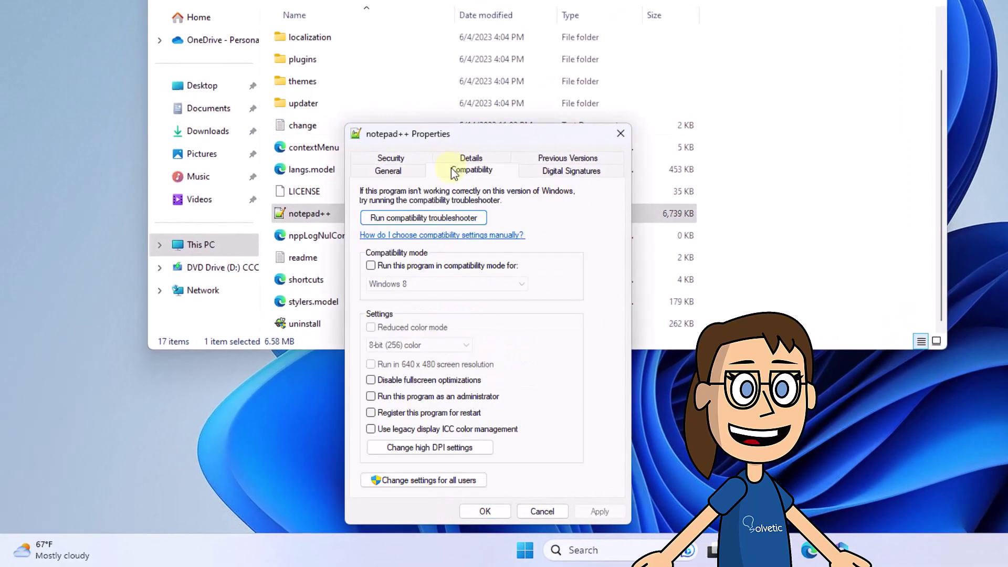
click(372, 398)
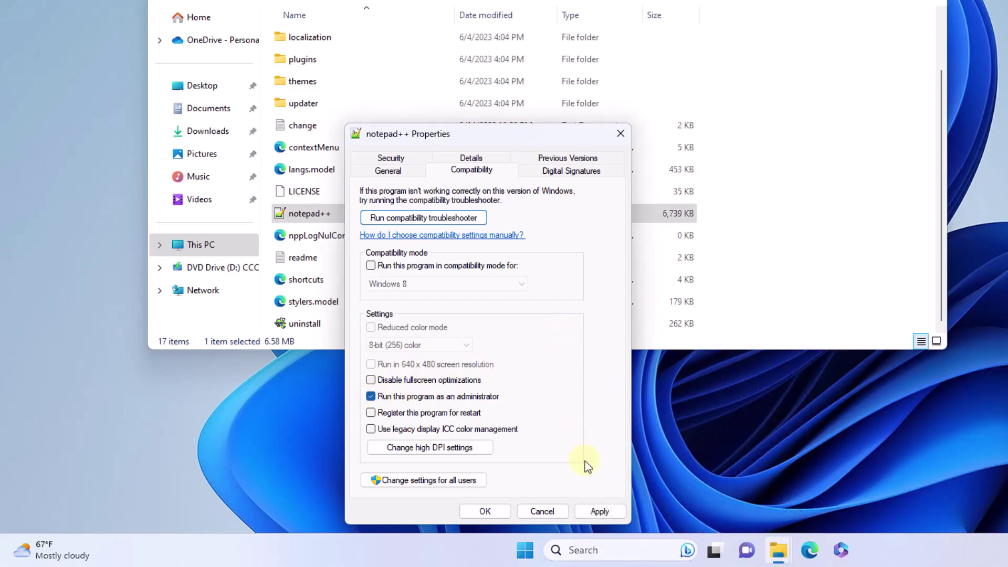
click(602, 510)
click(486, 511)
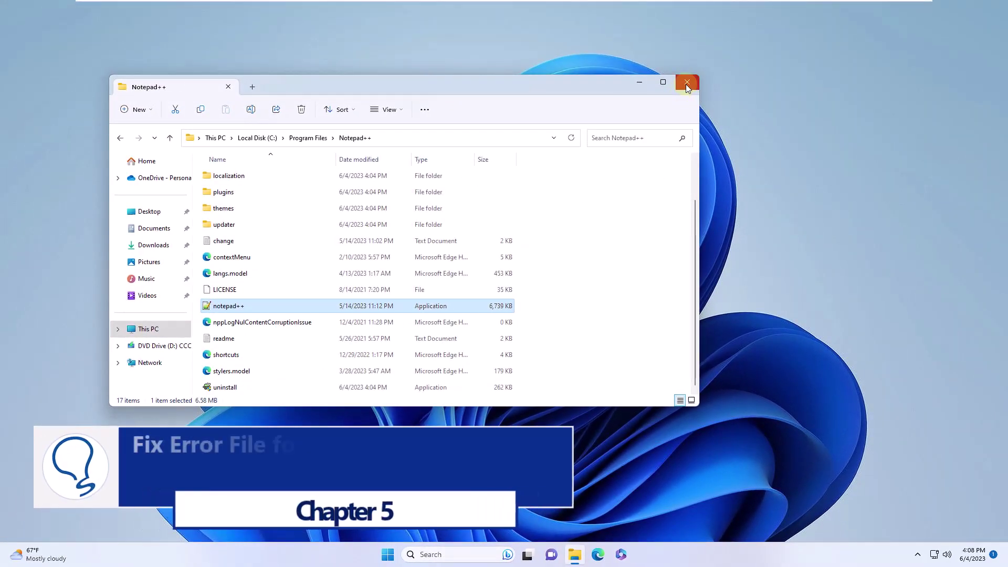
click(687, 83)
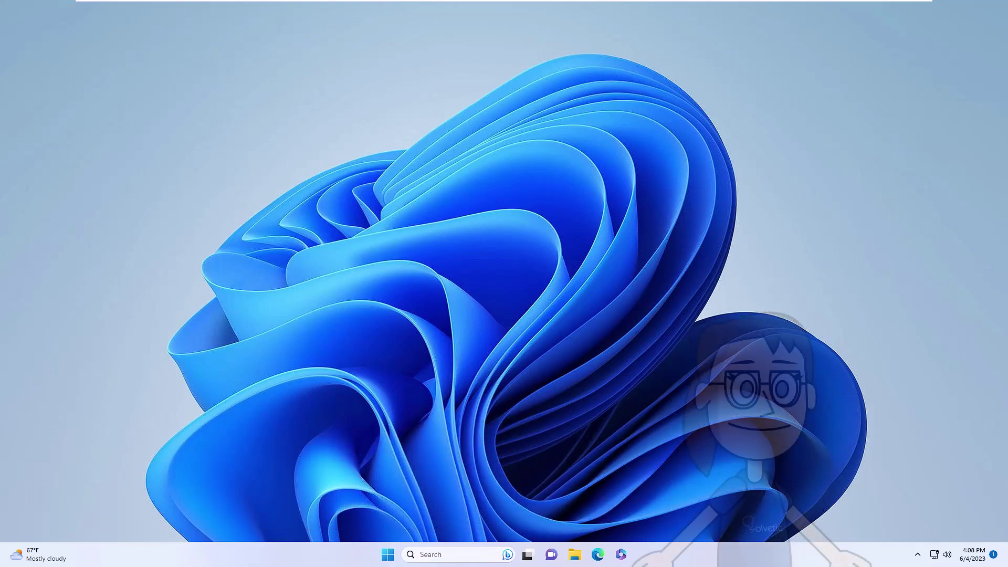
Search the system for "control", open Control Panel, and open the User Account Control settings under System and Security.
click(389, 556)
text(control)
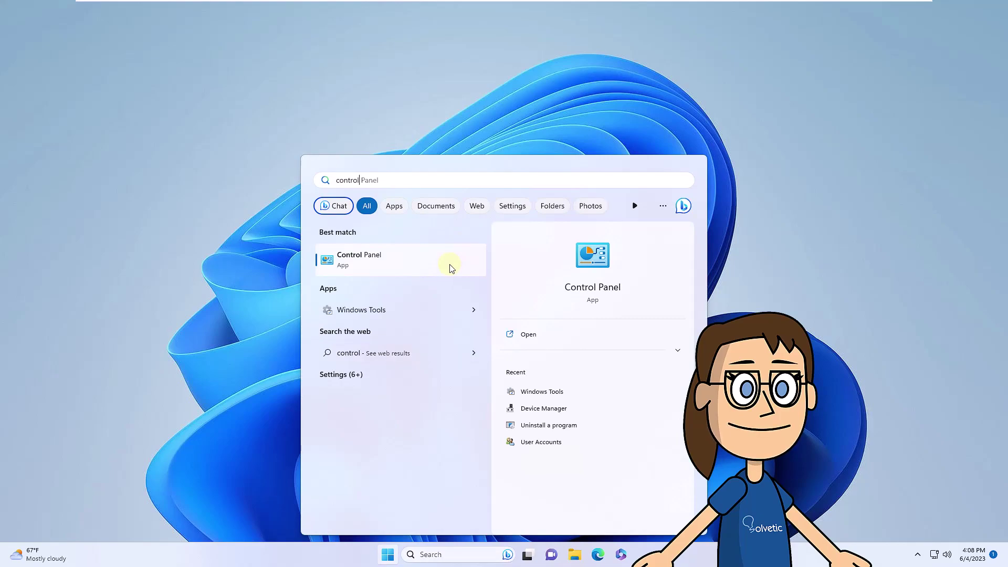
click(451, 268)
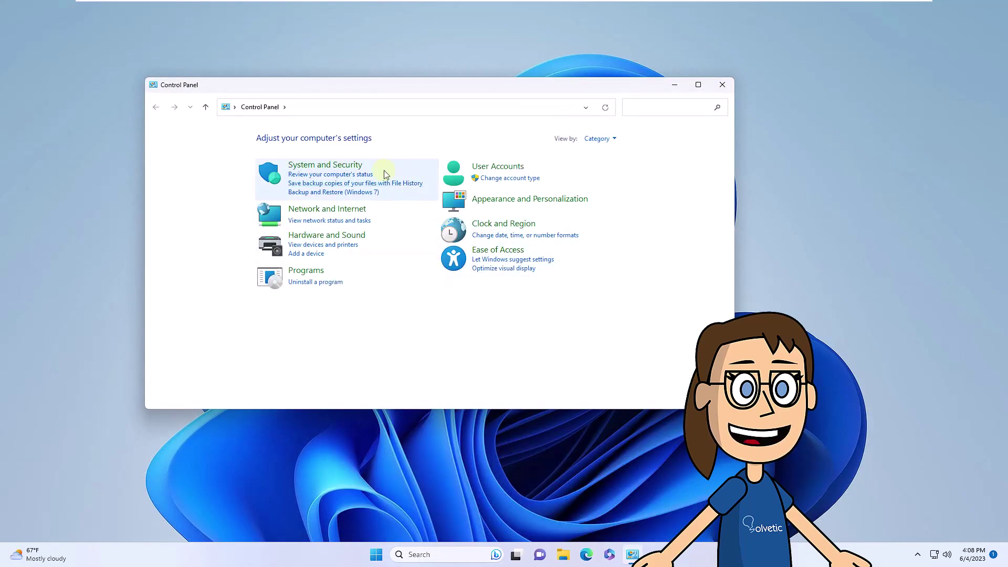
click(348, 167)
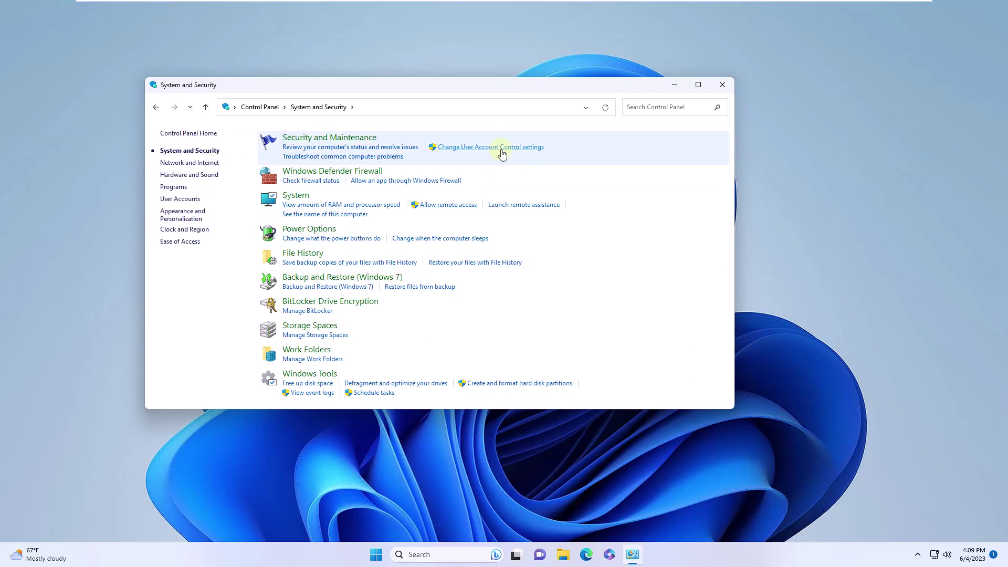
click(502, 149)
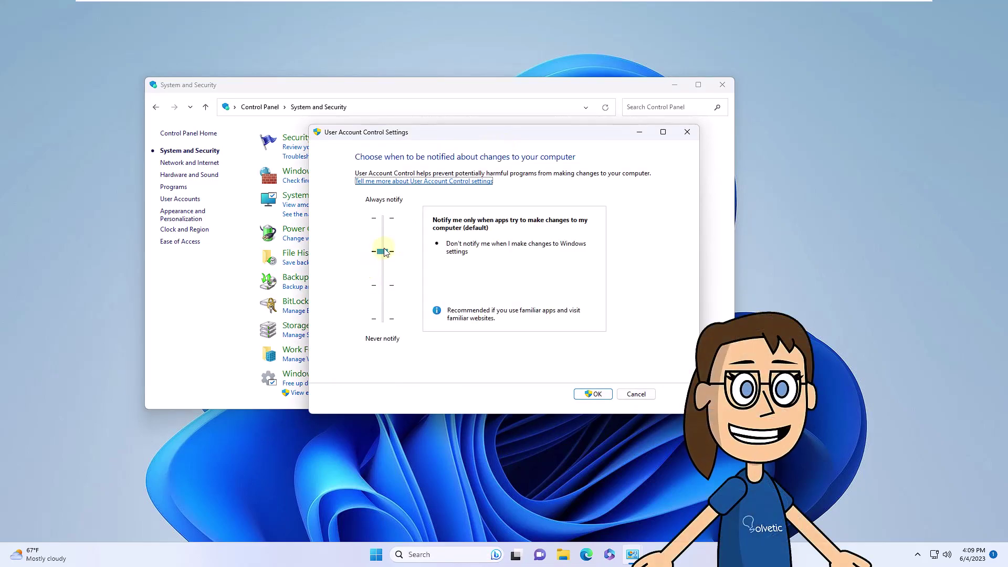
Set the User Account Control notification level to Never notify, approve the change, and put Control Panel away.
drag(383, 252, 384, 318)
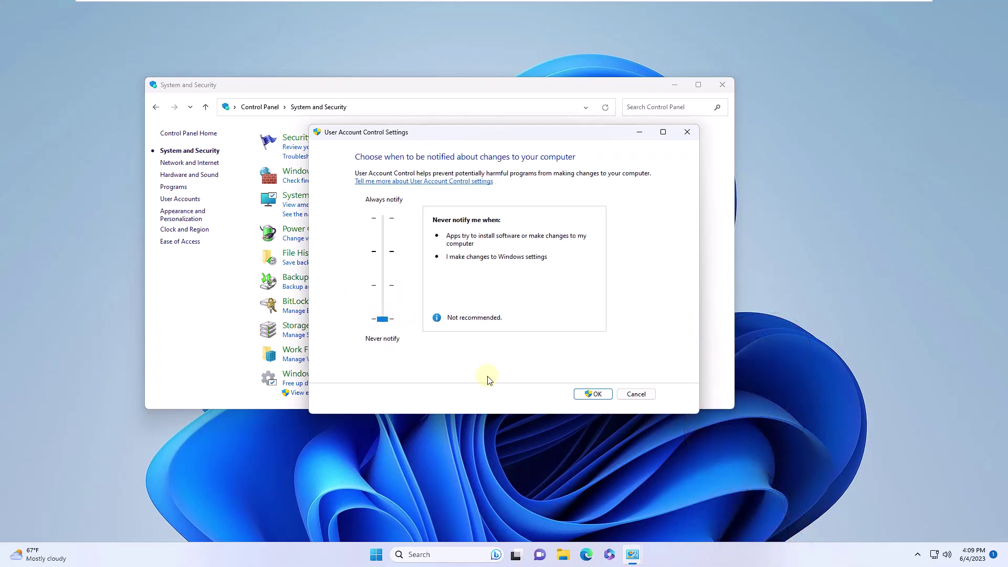
click(592, 394)
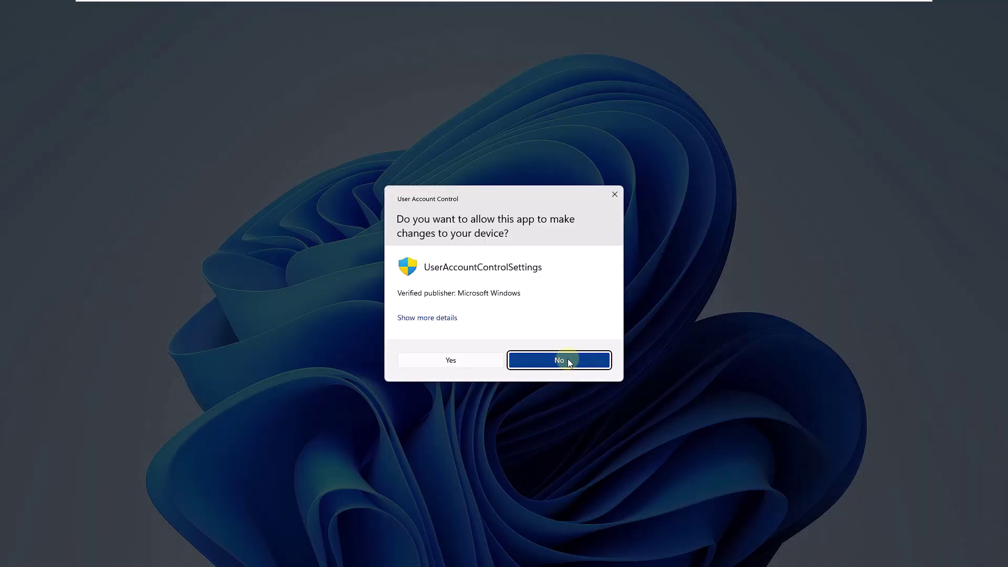
click(469, 363)
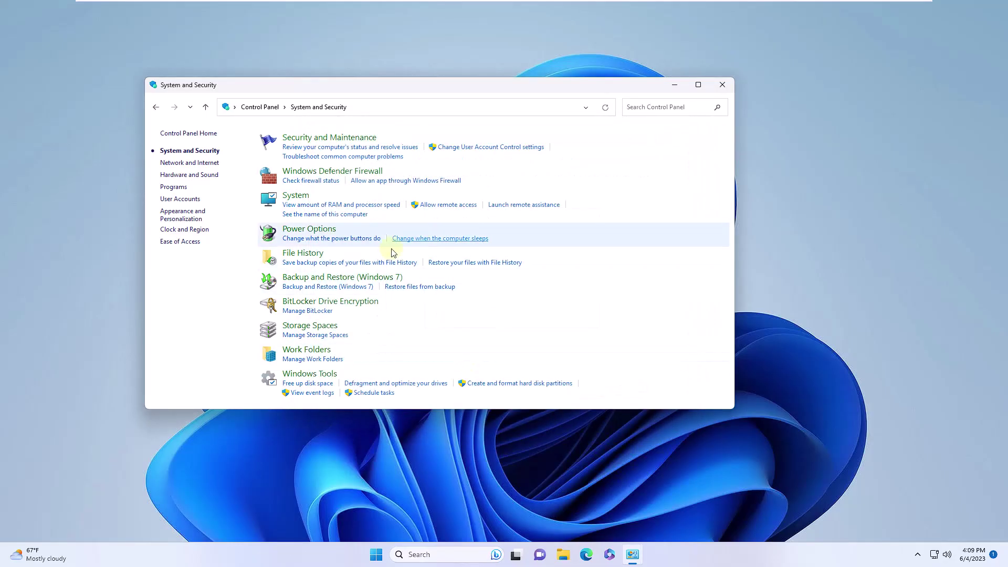
click(675, 86)
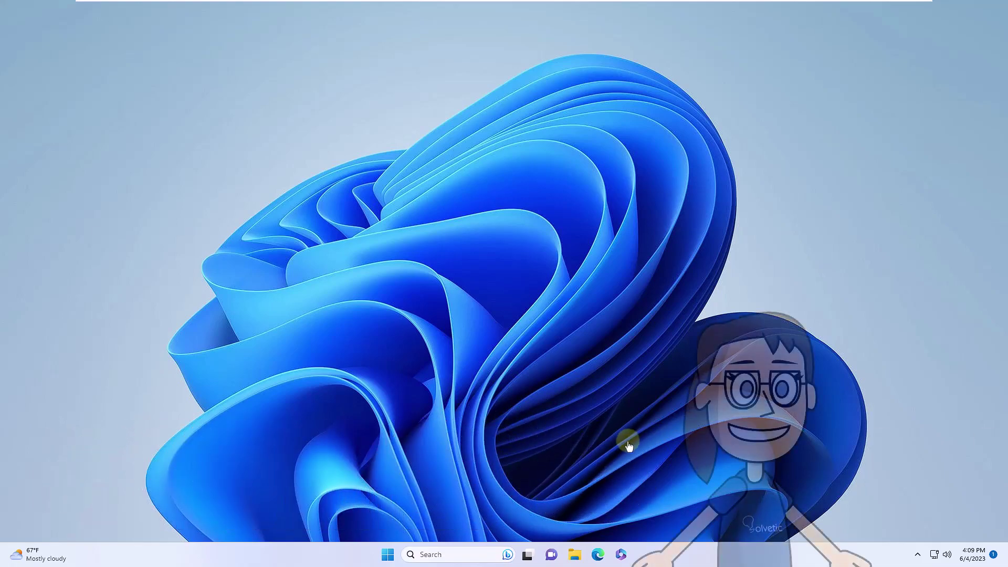
Open the Notepad++ folder under Program Files on Local Disk (C:) in File Explorer.
click(574, 554)
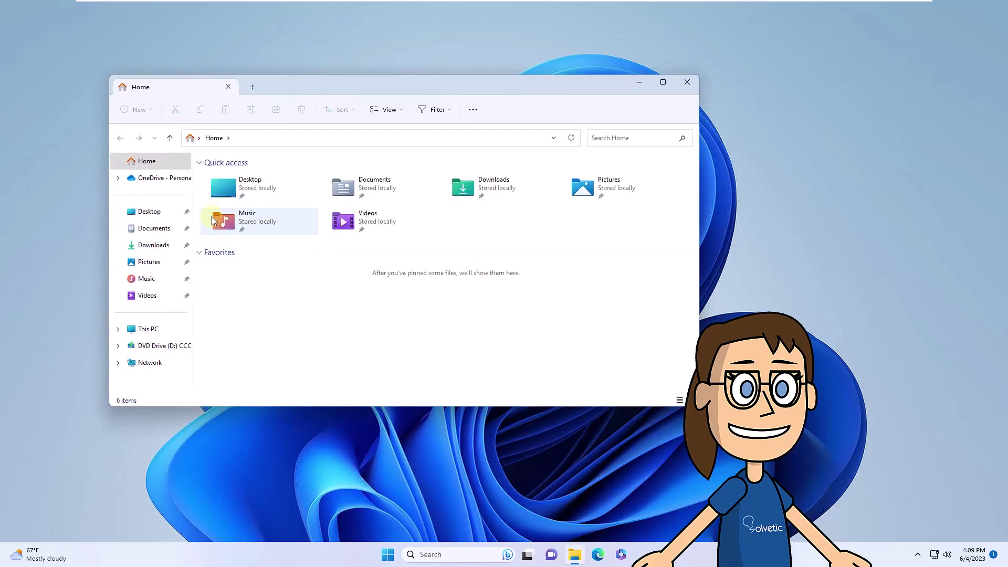
click(169, 329)
double_click(263, 194)
double_click(256, 195)
double_click(254, 176)
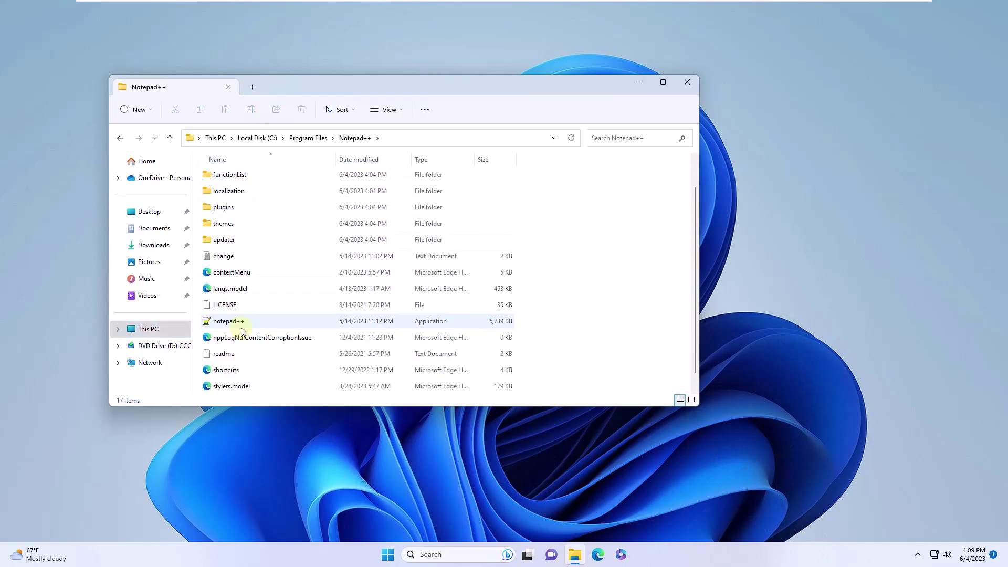
Open the properties of the notepad++ application file in the Notepad++ folder.
click(243, 307)
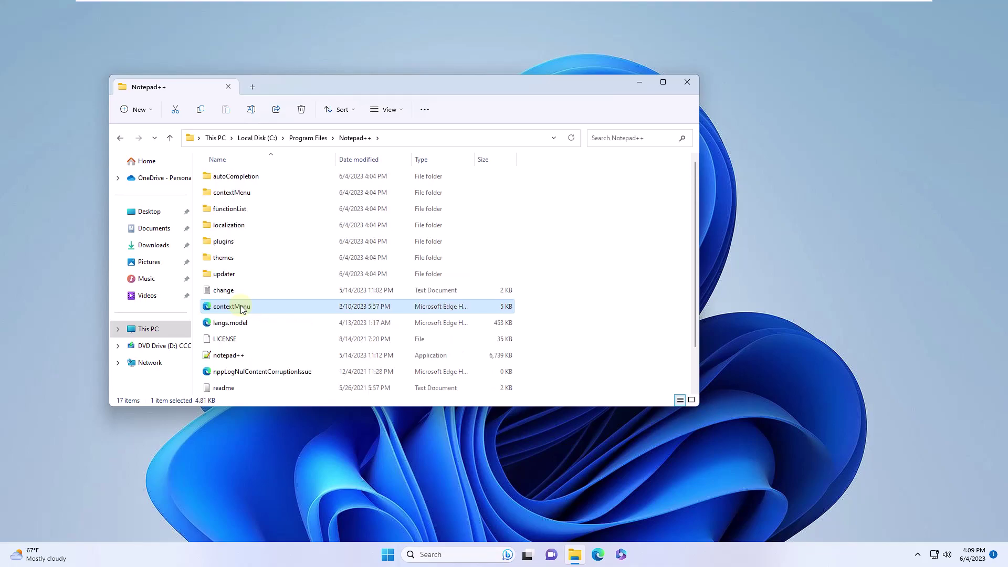
right_click(243, 307)
click(231, 356)
right_click(246, 356)
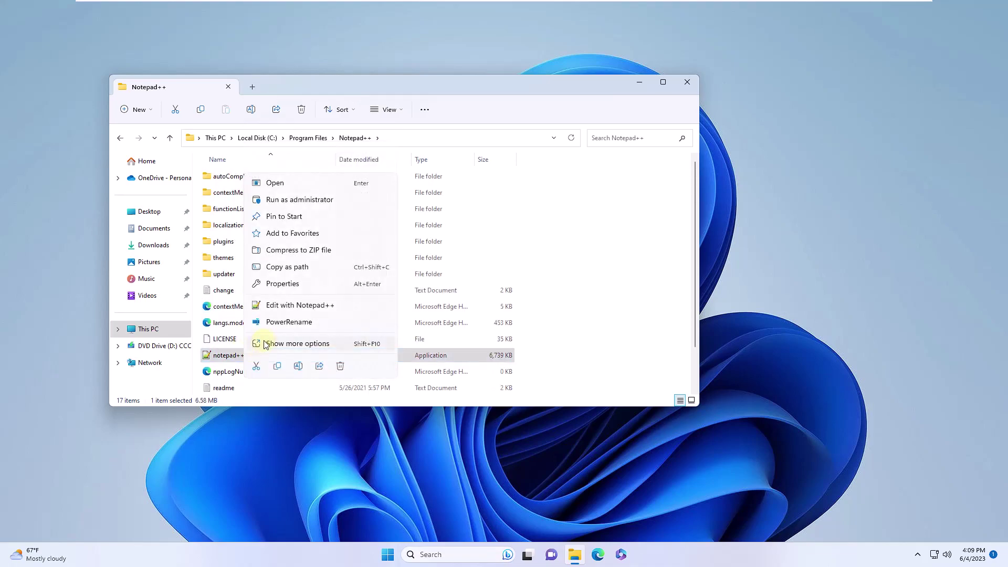
click(284, 284)
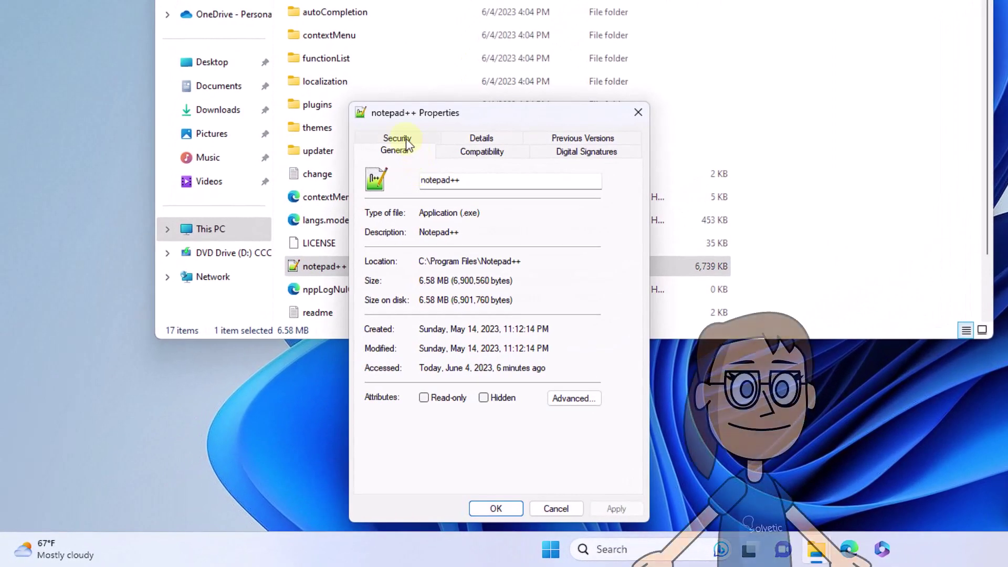
Allow the Users group the Write permission on the notepad++ application file, apply it, and minimize the folder window.
click(406, 138)
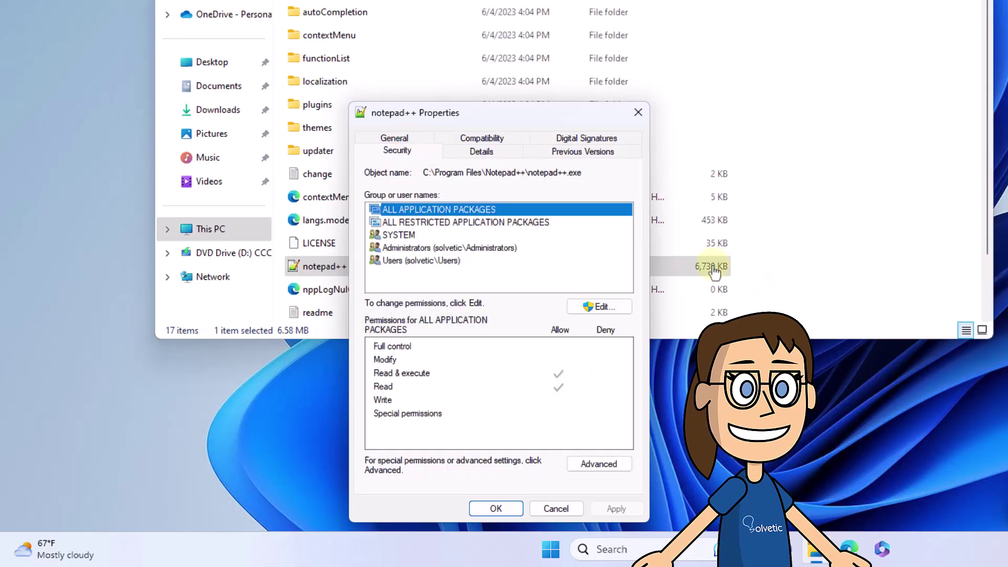
click(598, 307)
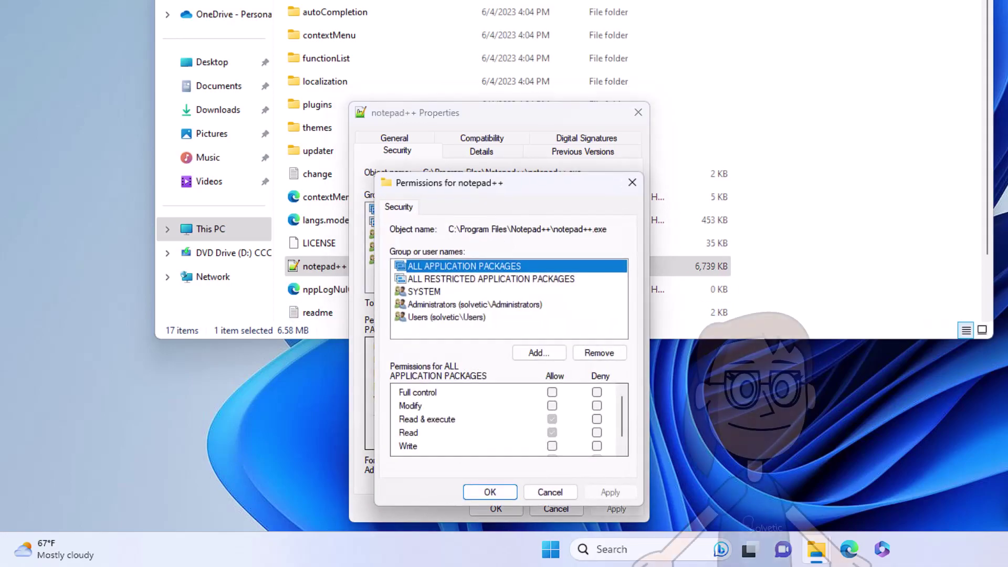
click(444, 318)
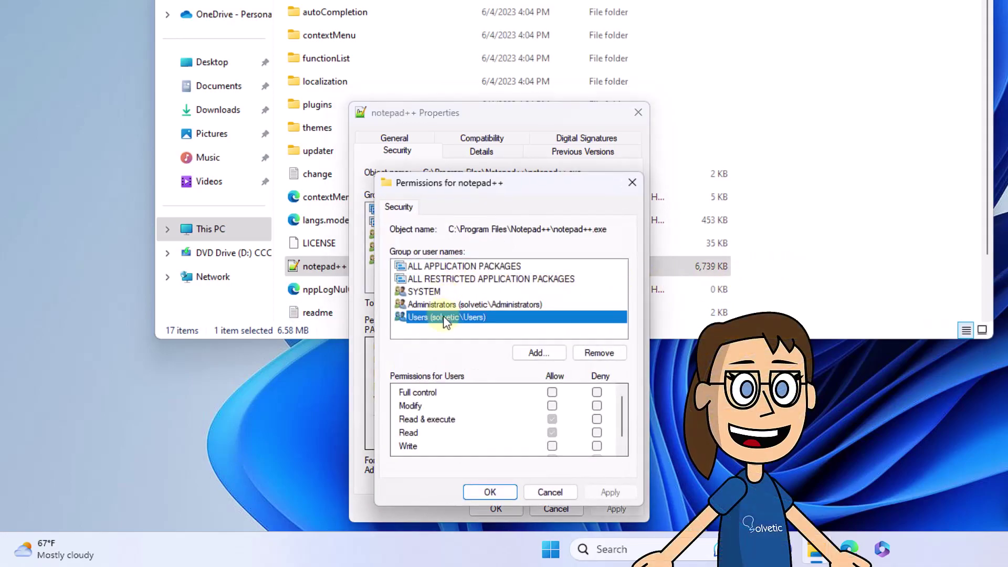
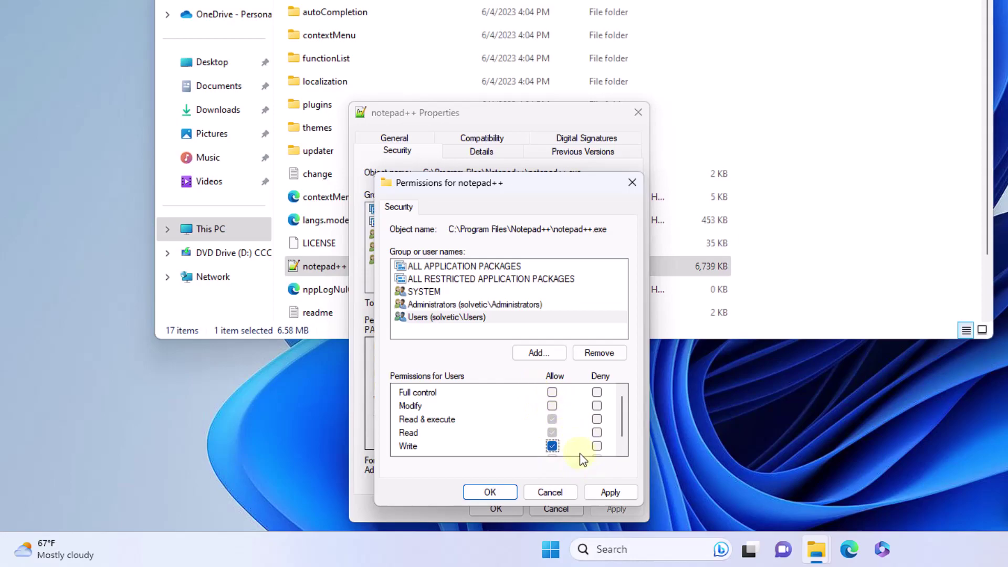
click(609, 492)
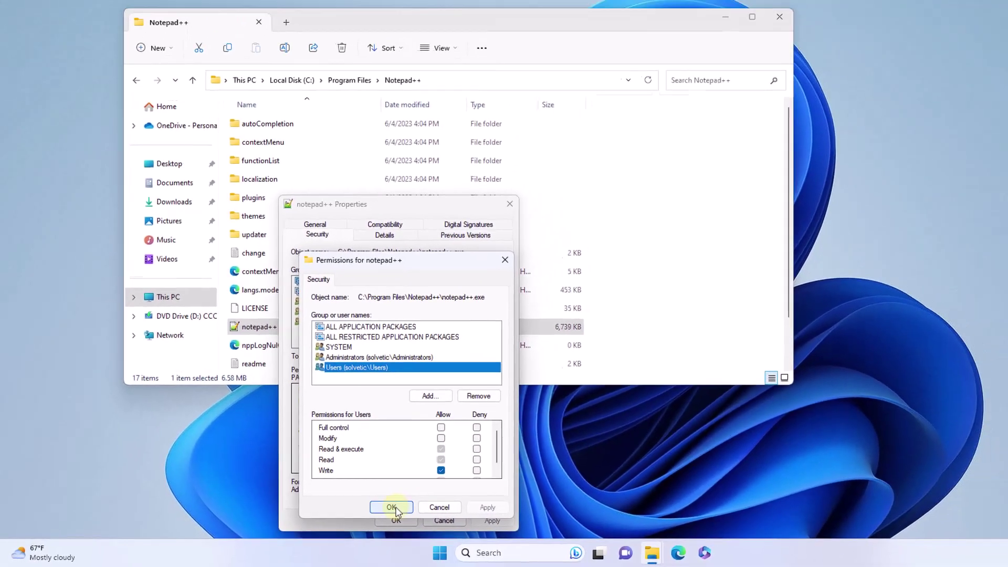
click(489, 492)
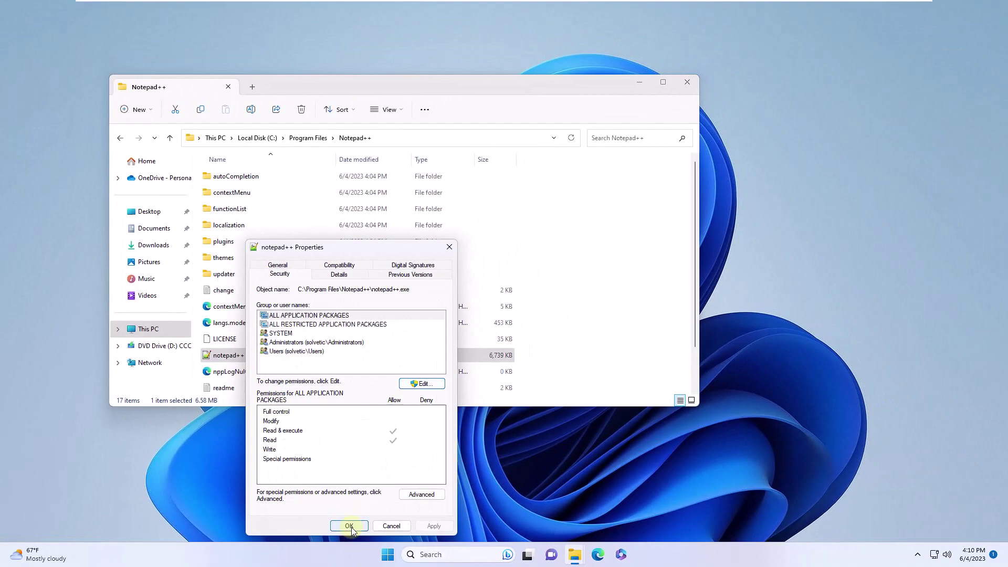
click(349, 526)
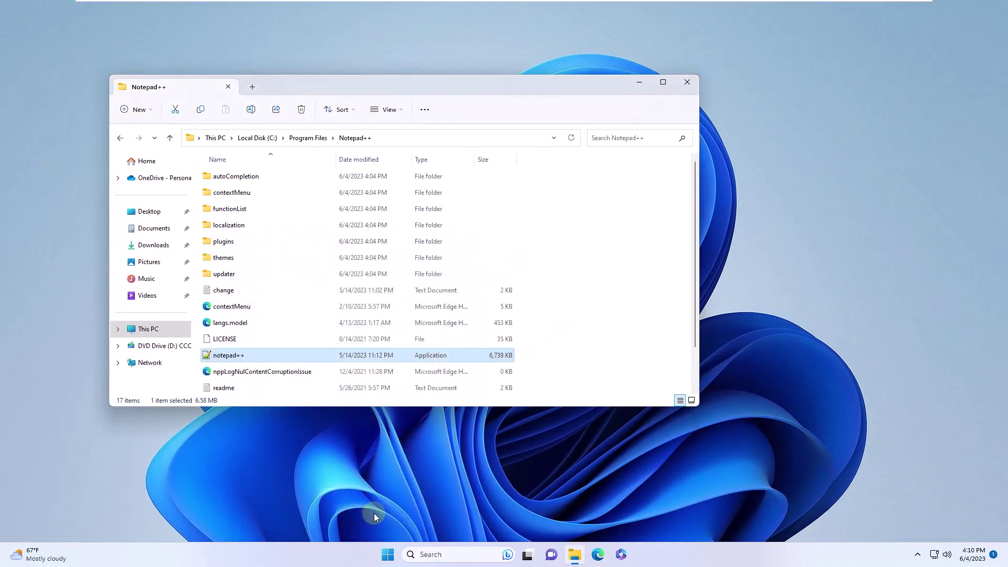
click(639, 84)
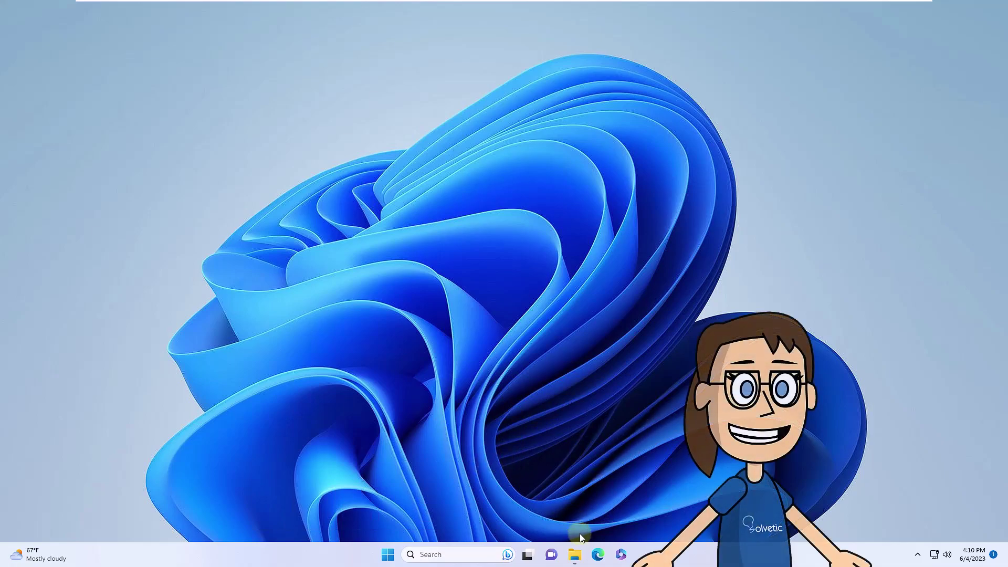
Open the advanced security settings of the Notepad++ folder in Program Files and make its permission entries editable.
click(575, 554)
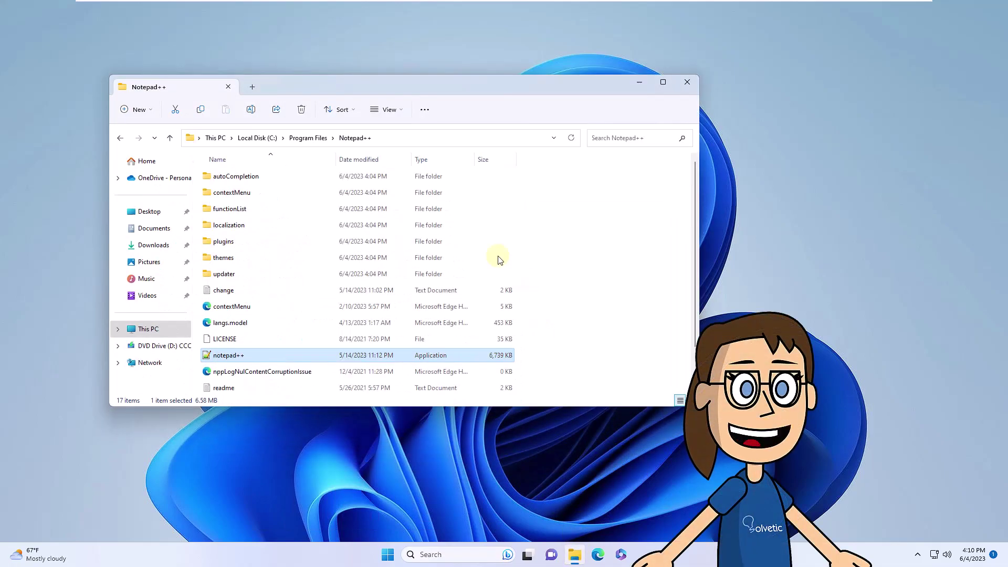
click(315, 138)
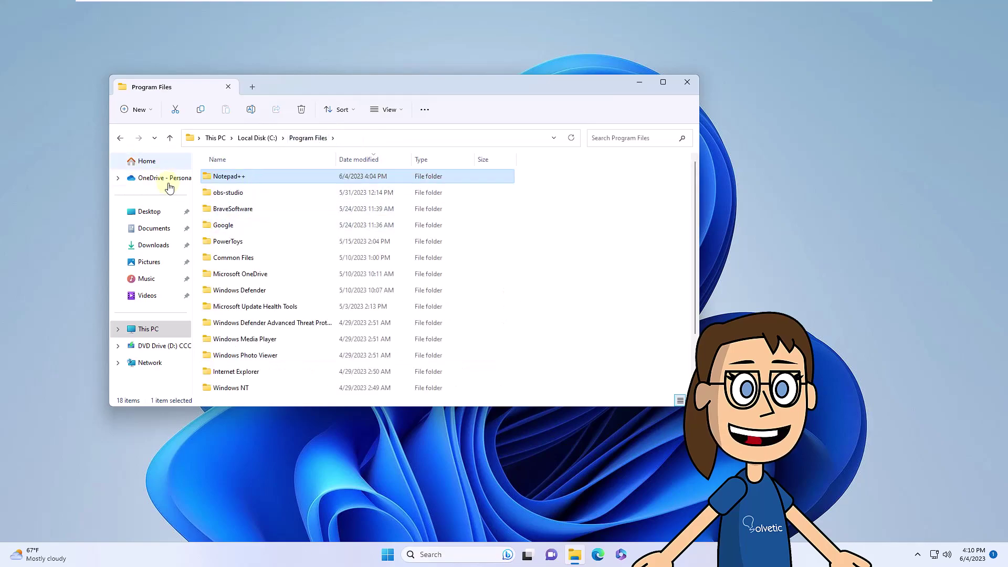
right_click(262, 180)
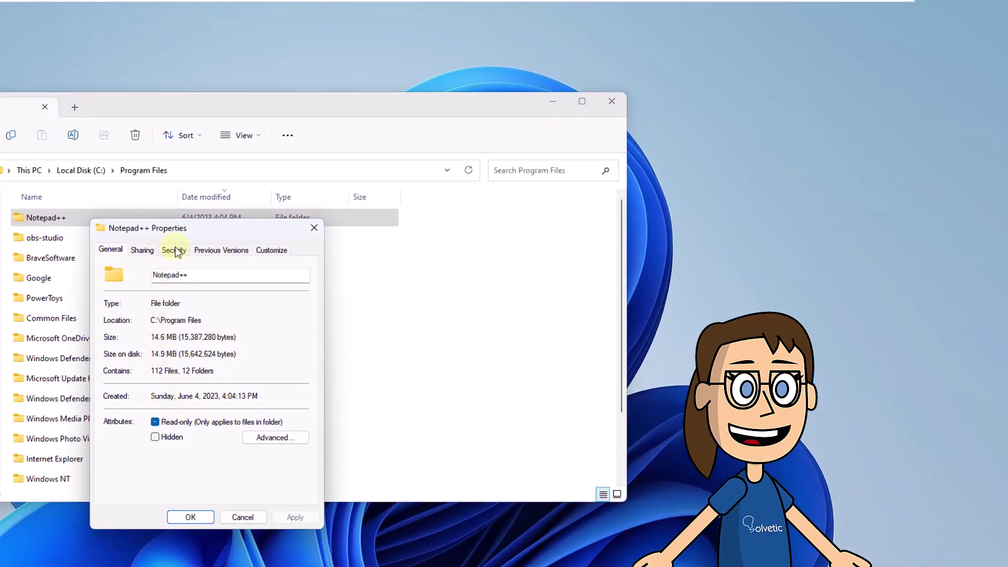
click(177, 251)
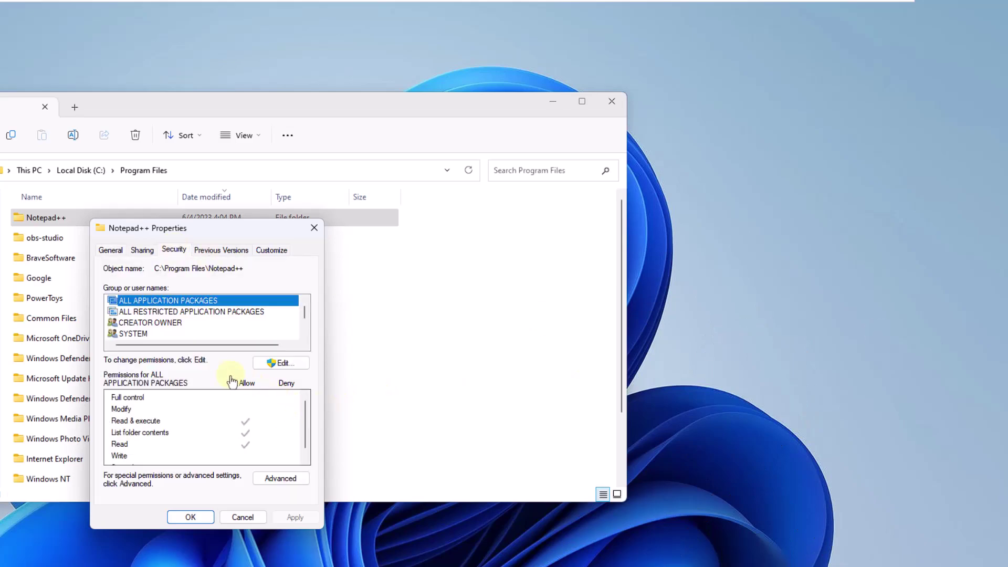
click(281, 478)
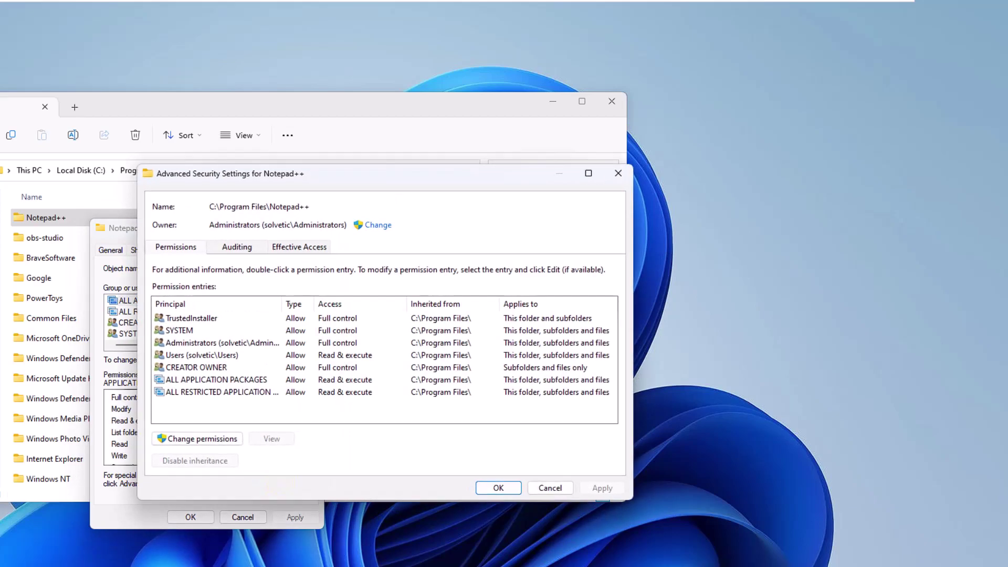
click(216, 355)
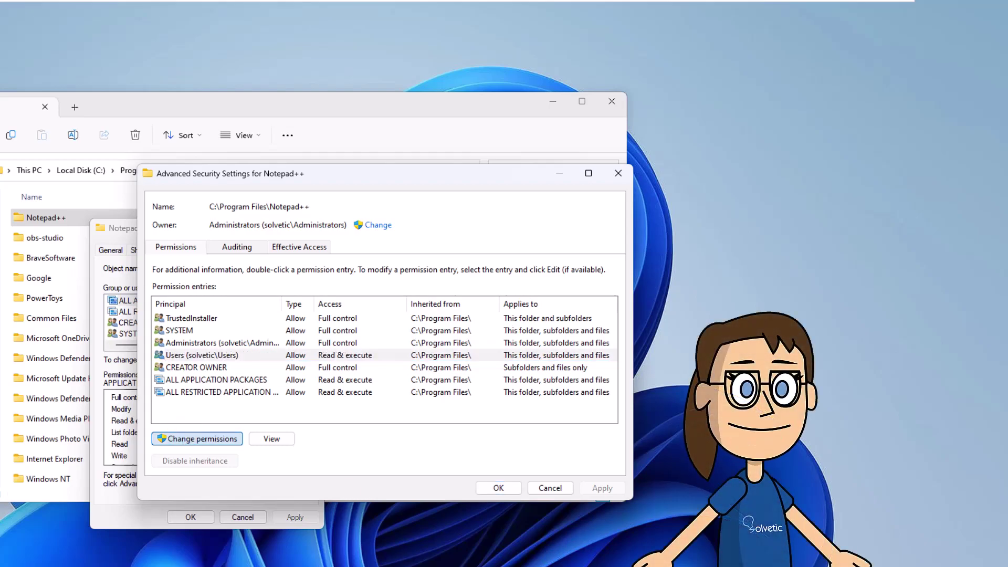
click(185, 439)
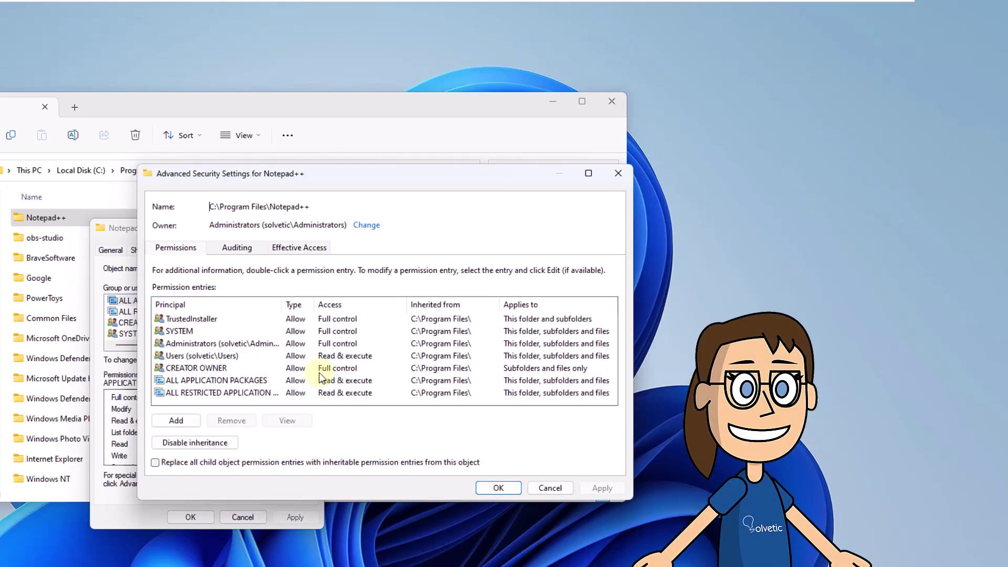
Add a permission entry for the principal Everyone that allows Full control of the Notepad++ folder.
click(177, 421)
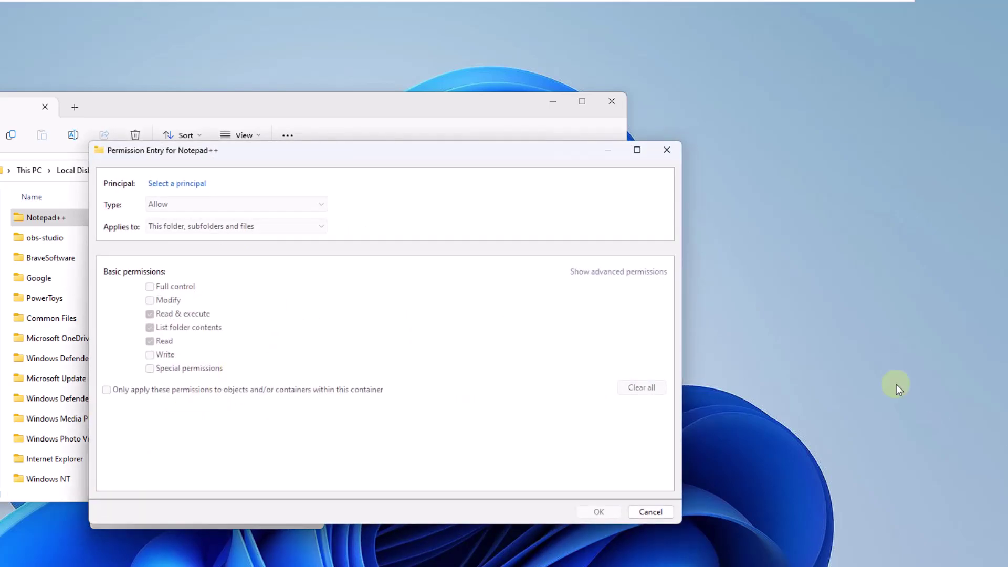
click(178, 185)
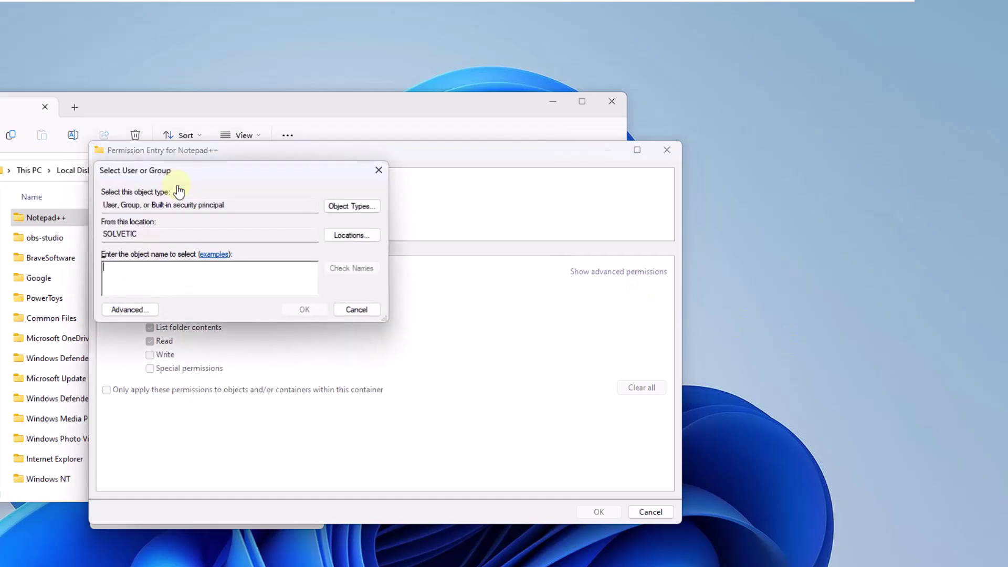
text(eve)
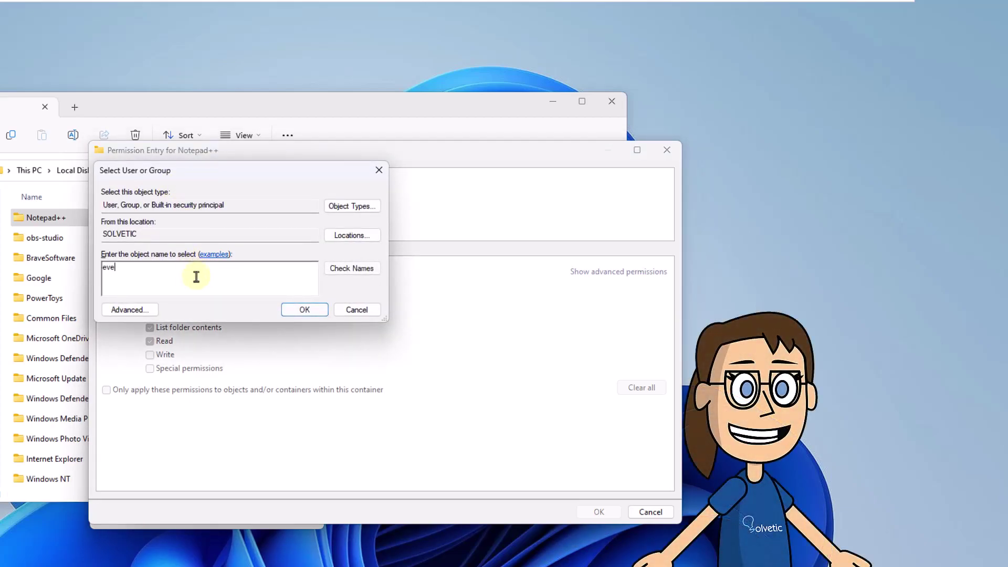
text(ryone)
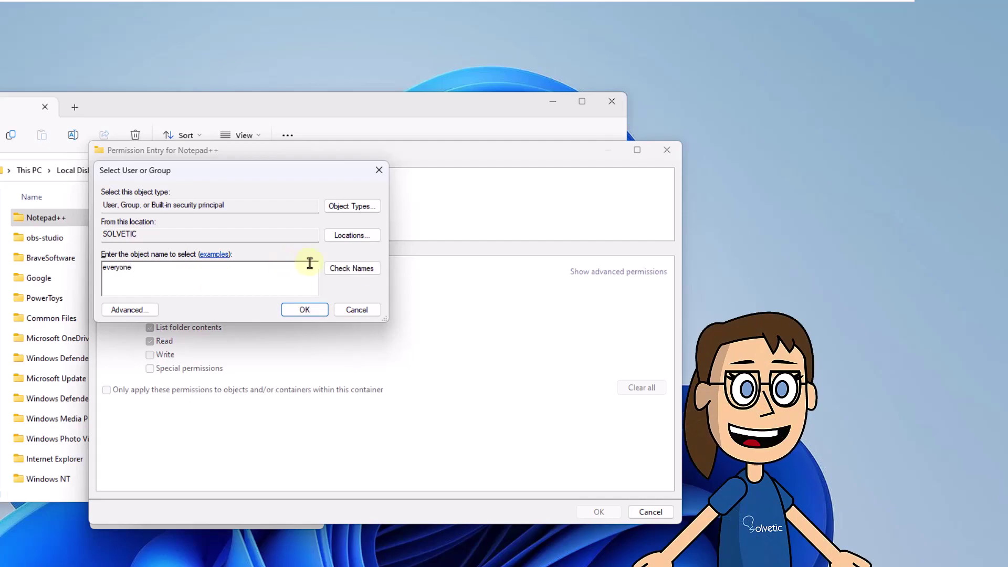
click(345, 268)
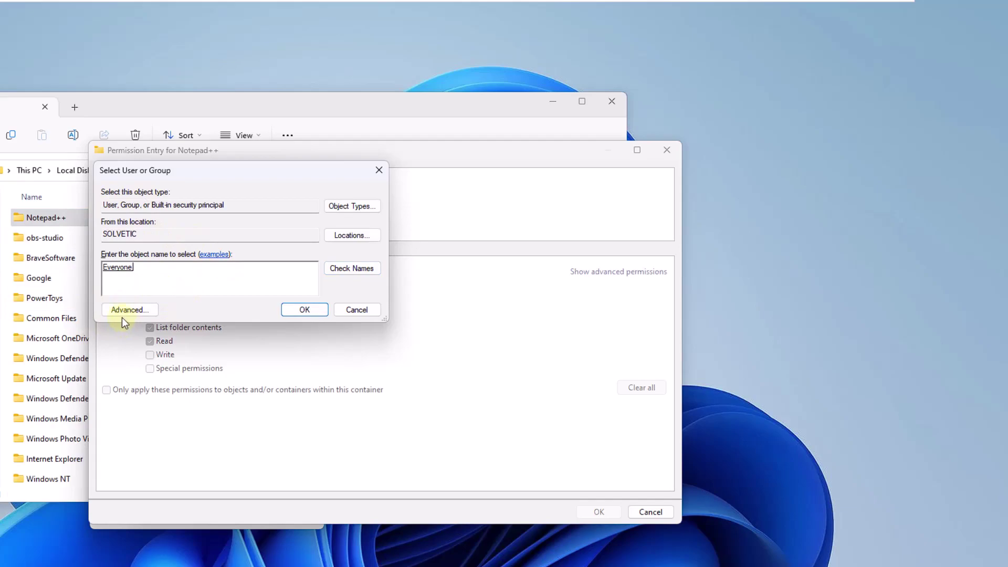
click(314, 311)
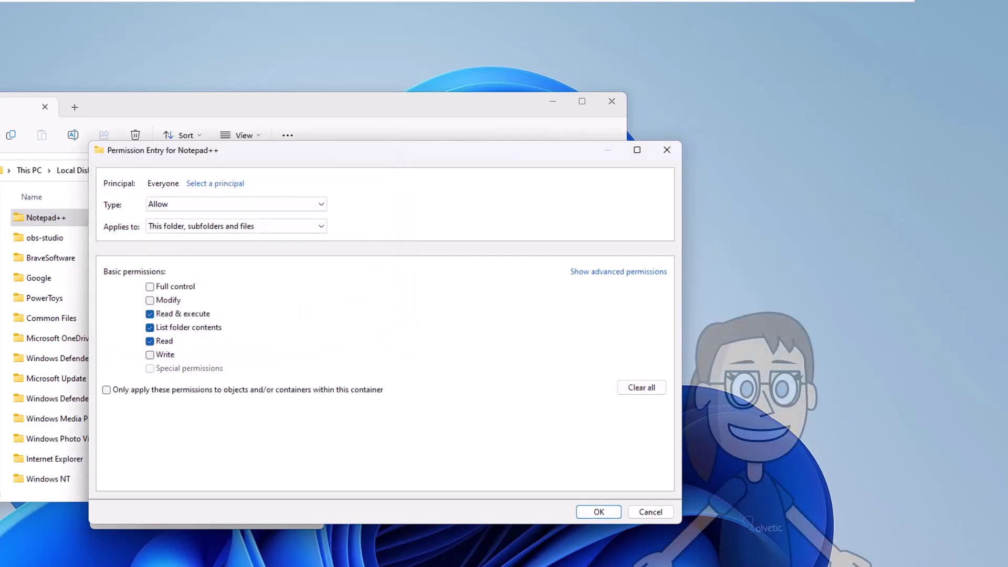
click(151, 286)
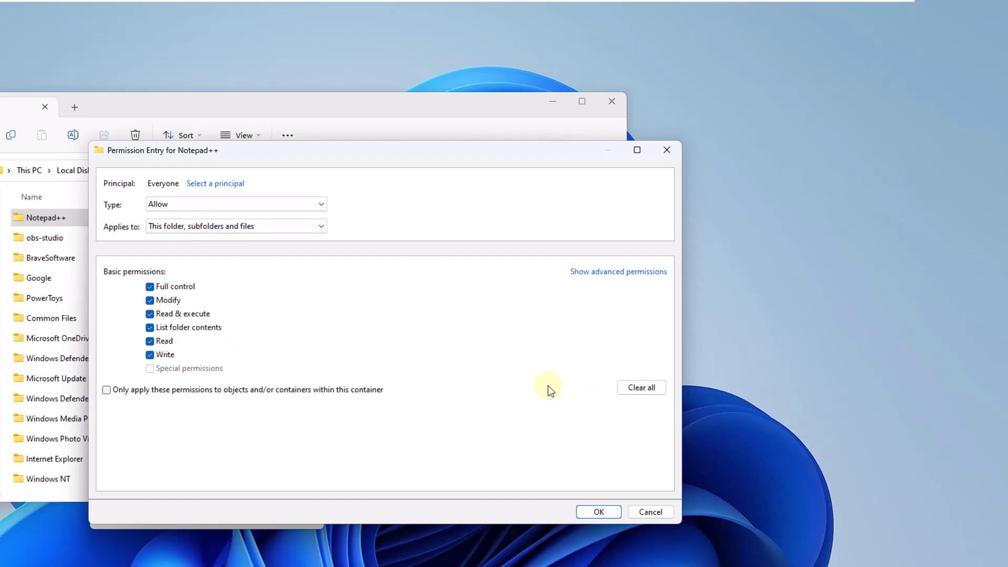
click(599, 512)
Replace all child object permission entries with inheritable ones from the Notepad++ folder, approve the change, and close the dialogs and File Explorer.
click(259, 322)
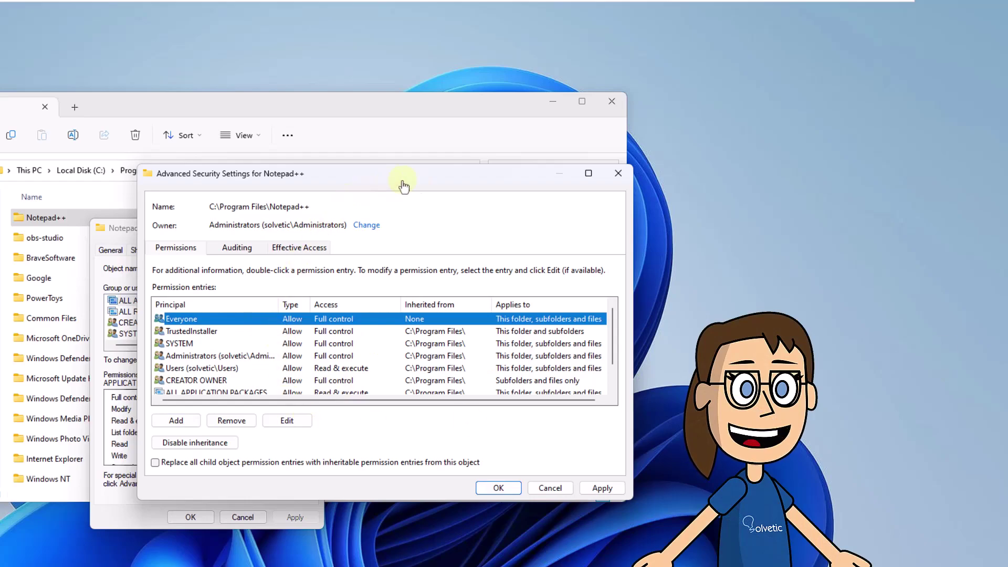
click(155, 463)
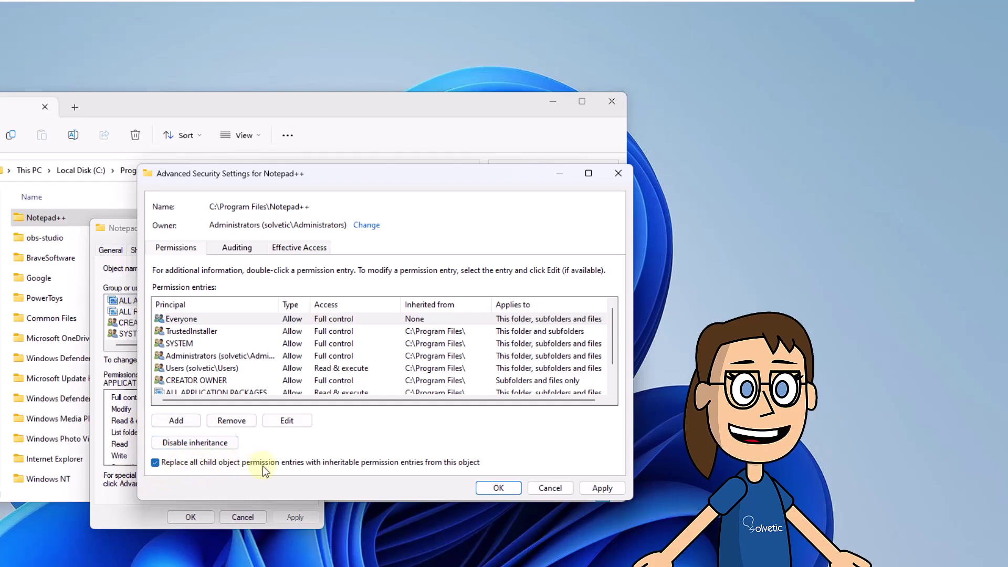
click(603, 488)
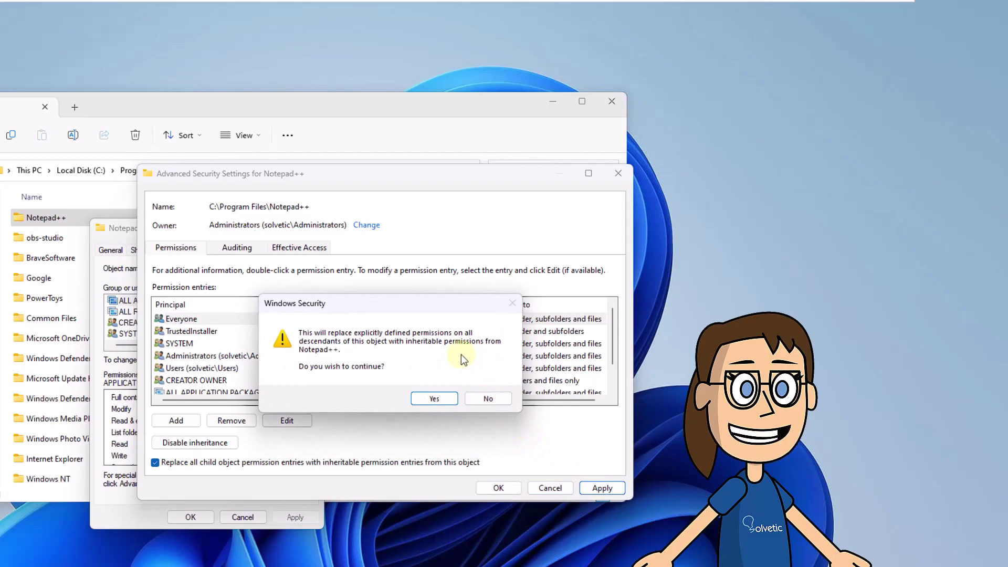
click(435, 399)
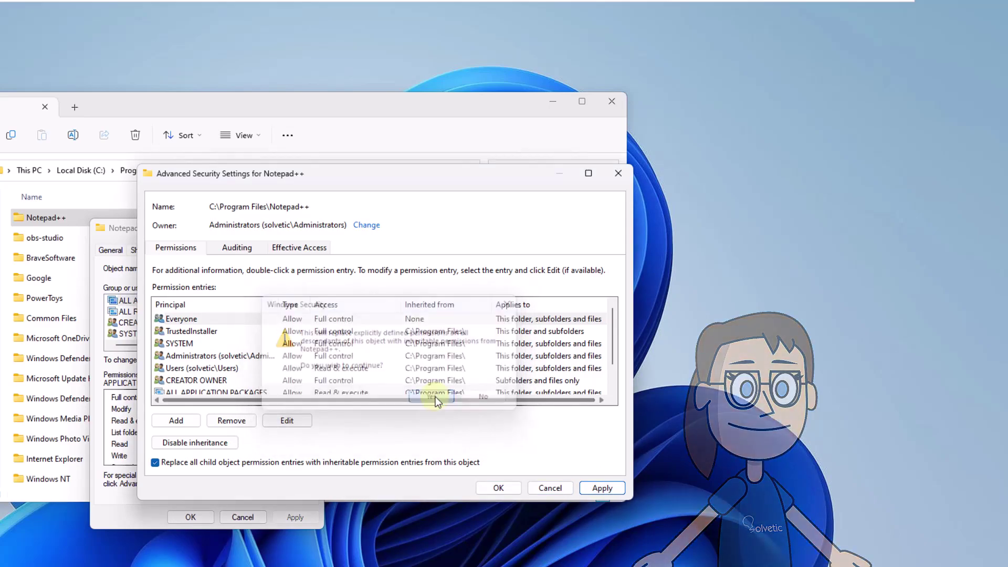
click(499, 488)
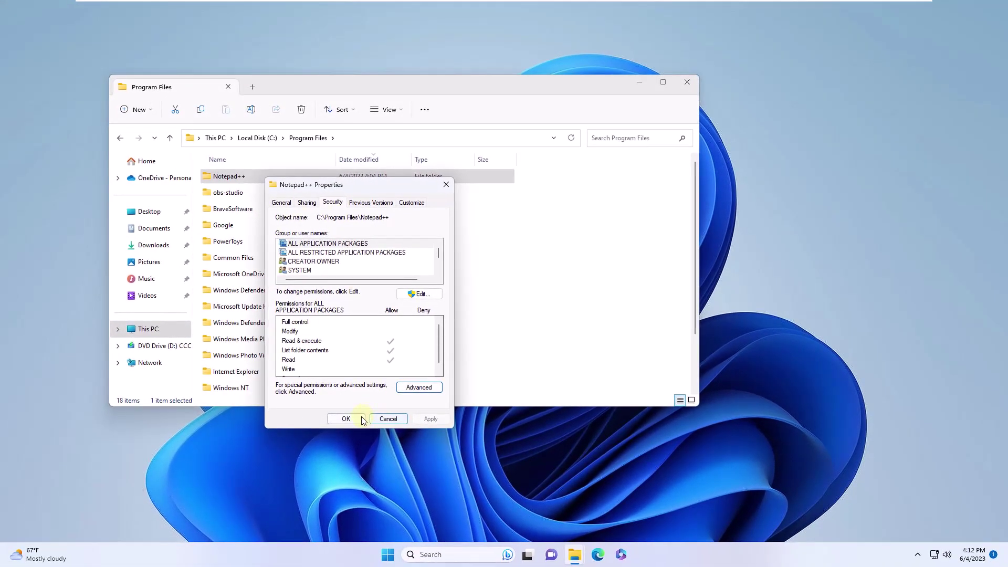
click(361, 418)
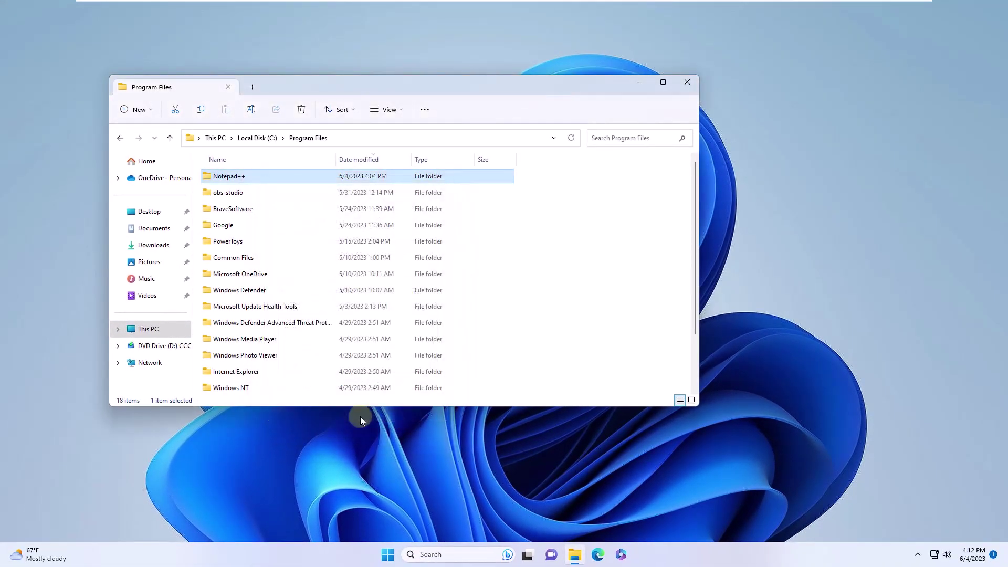
click(684, 81)
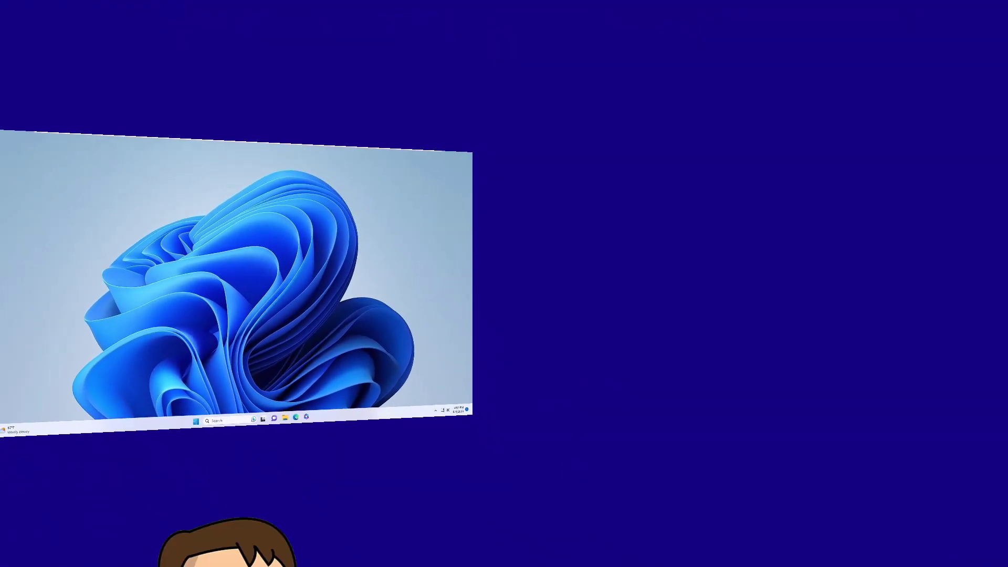